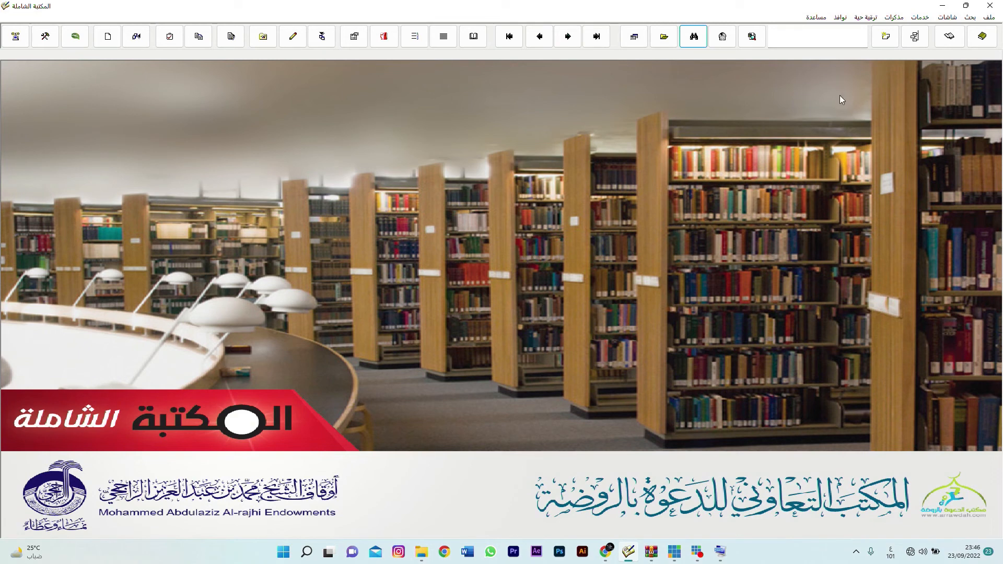
# Step: Open the book رسالة رد الروافض from the العقيدة - مرقم آليا group
pyautogui.click(980, 37)
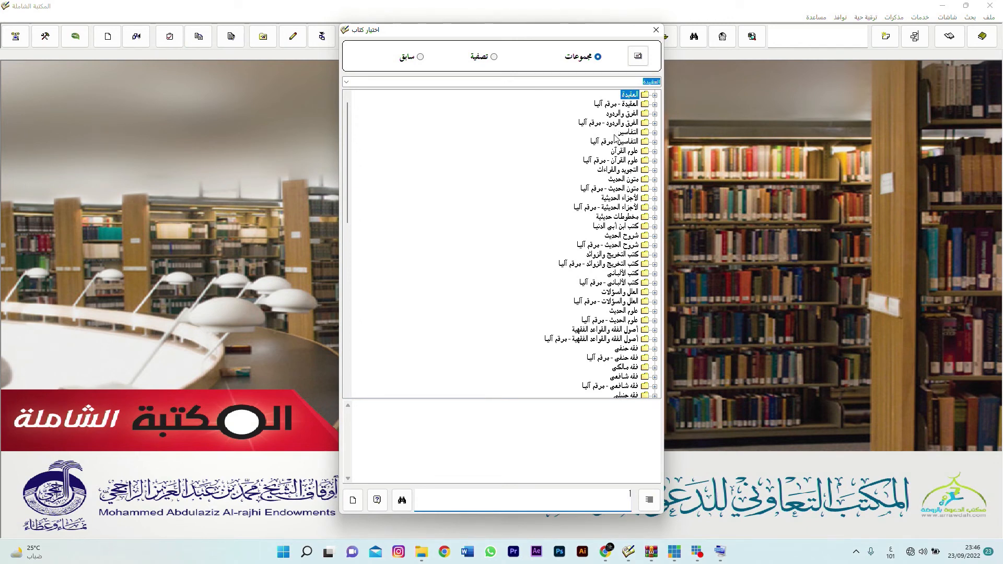
pyautogui.doubleClick(630, 104)
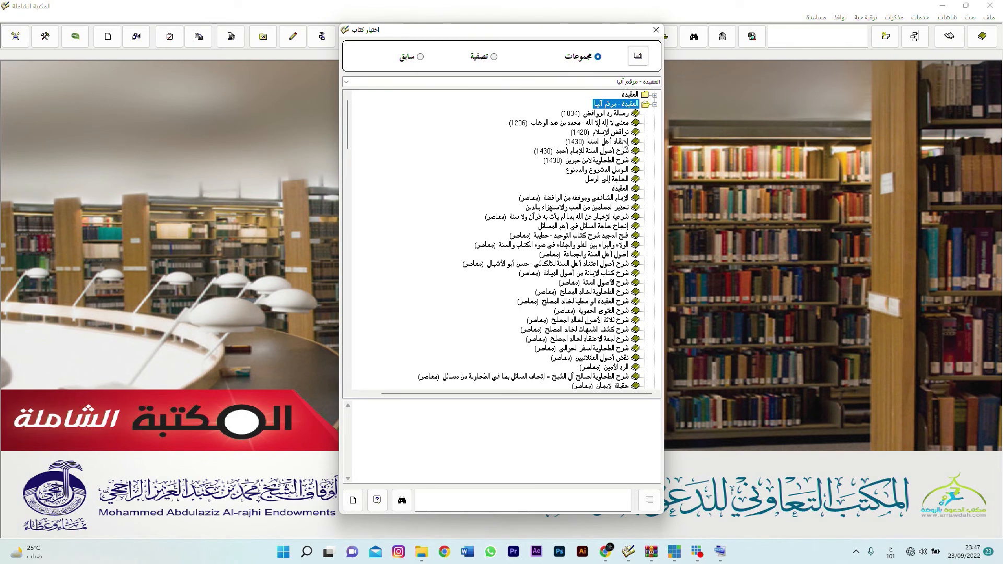
pyautogui.doubleClick(621, 117)
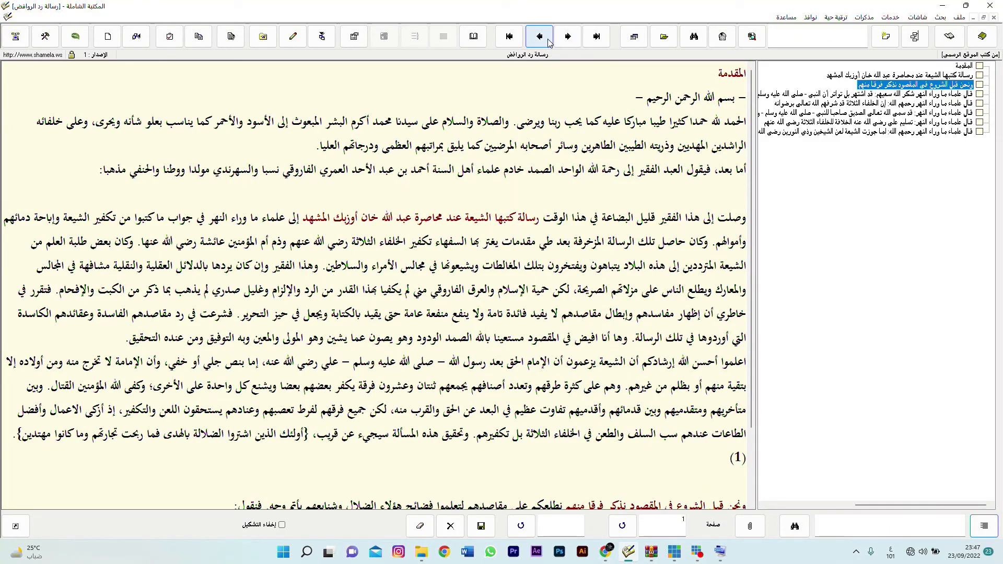
# Step: Page forward and back through the book, jump to its last page, and close the book
pyautogui.click(549, 42)
pyautogui.click(548, 42)
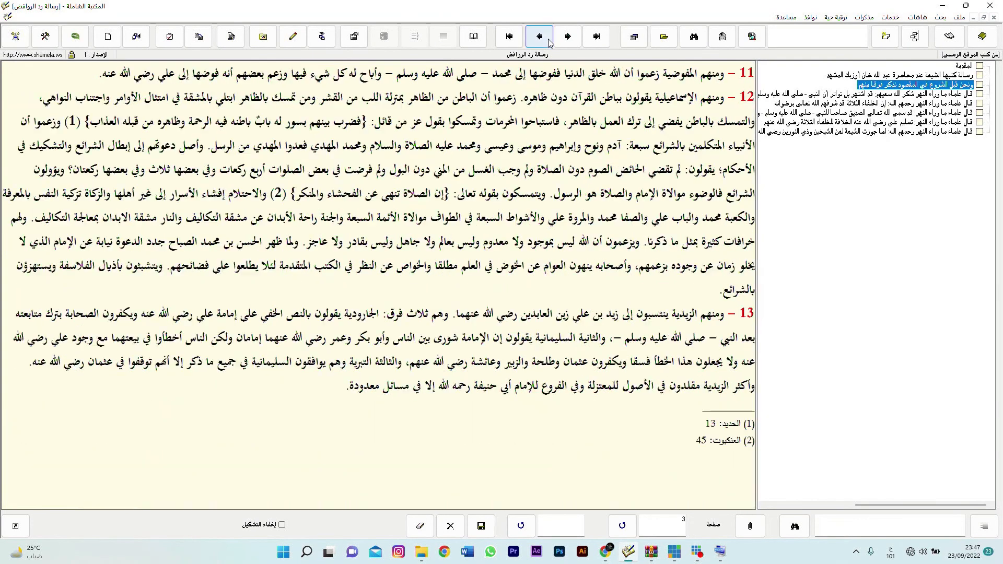
pyautogui.click(565, 41)
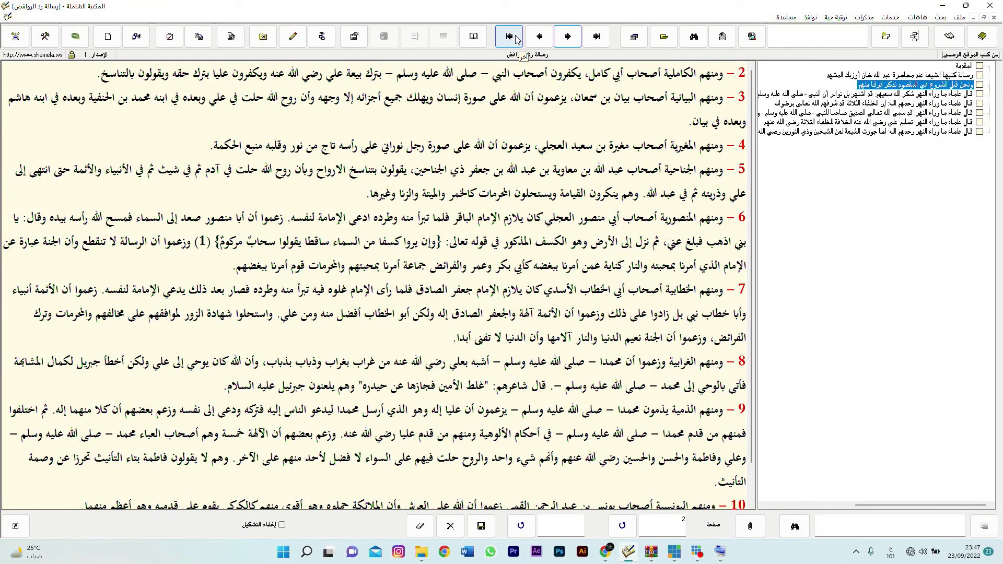
pyautogui.click(515, 38)
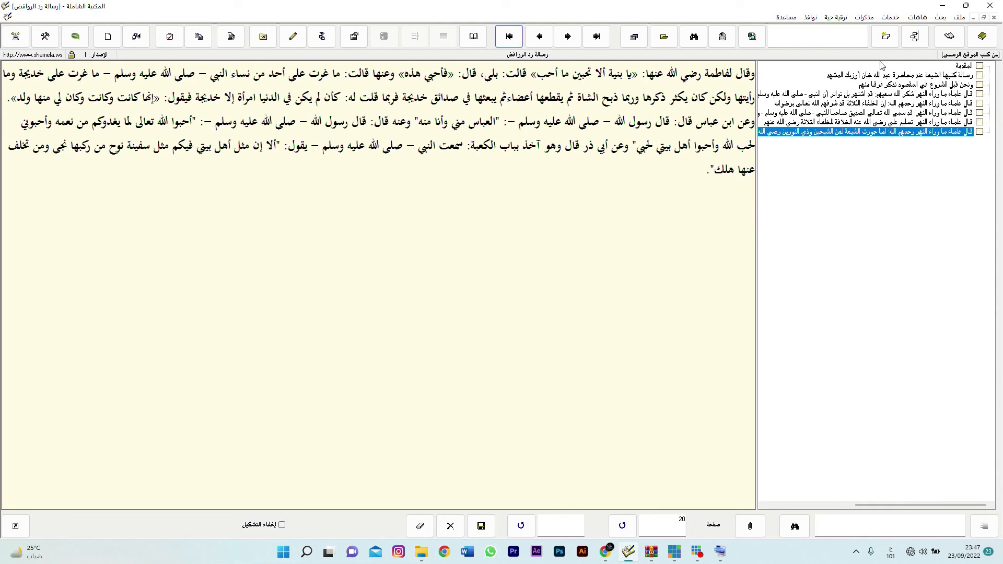
pyautogui.click(993, 17)
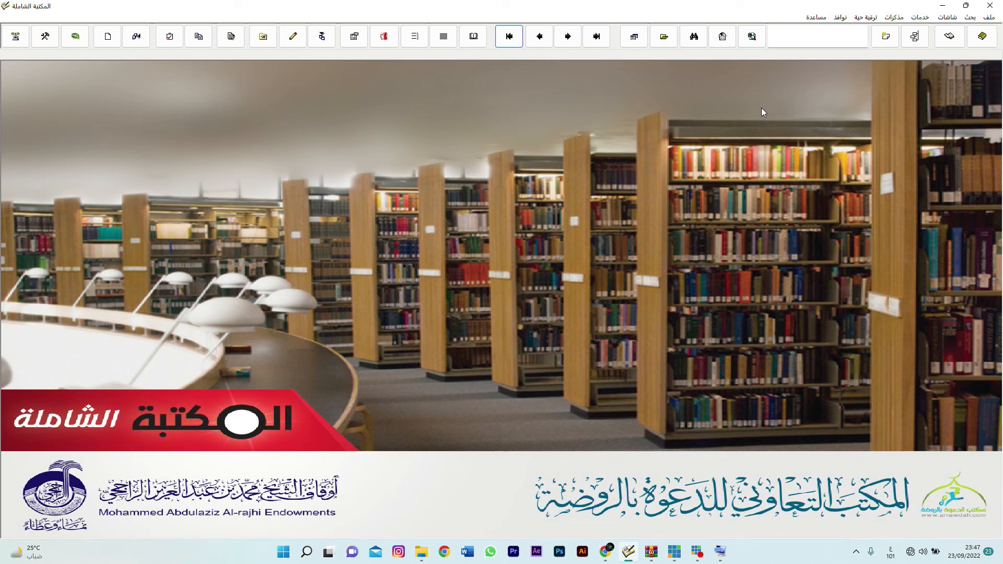
# Step: Open the Quran search, clear the old search term, and place the on-screen keyboard above the search form
pyautogui.click(730, 48)
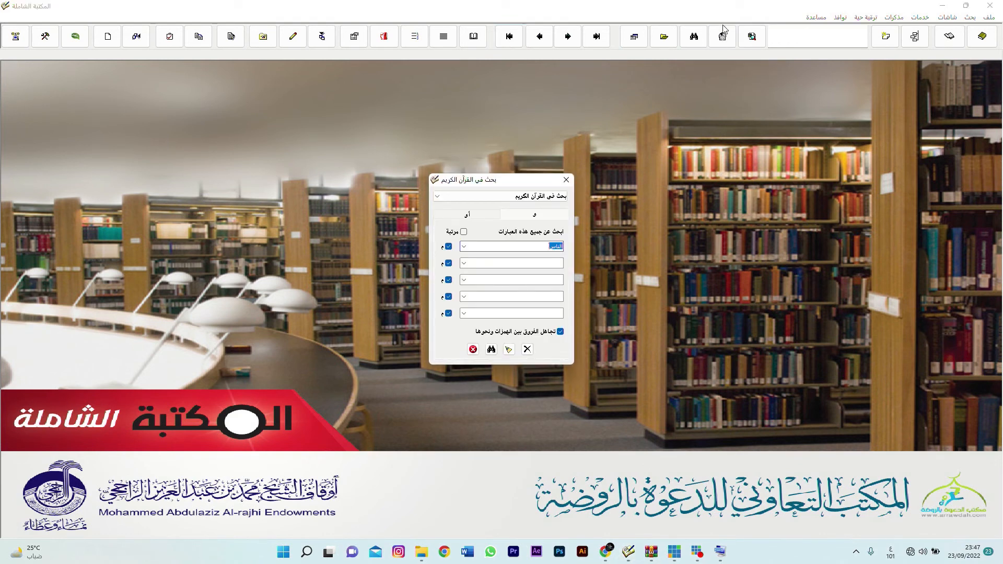
pyautogui.click(565, 180)
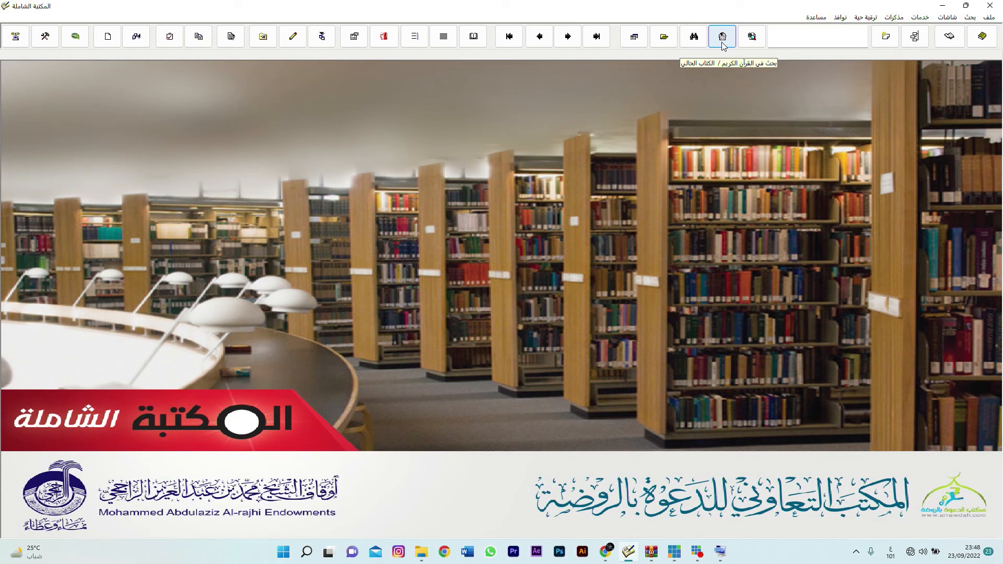
pyautogui.click(722, 37)
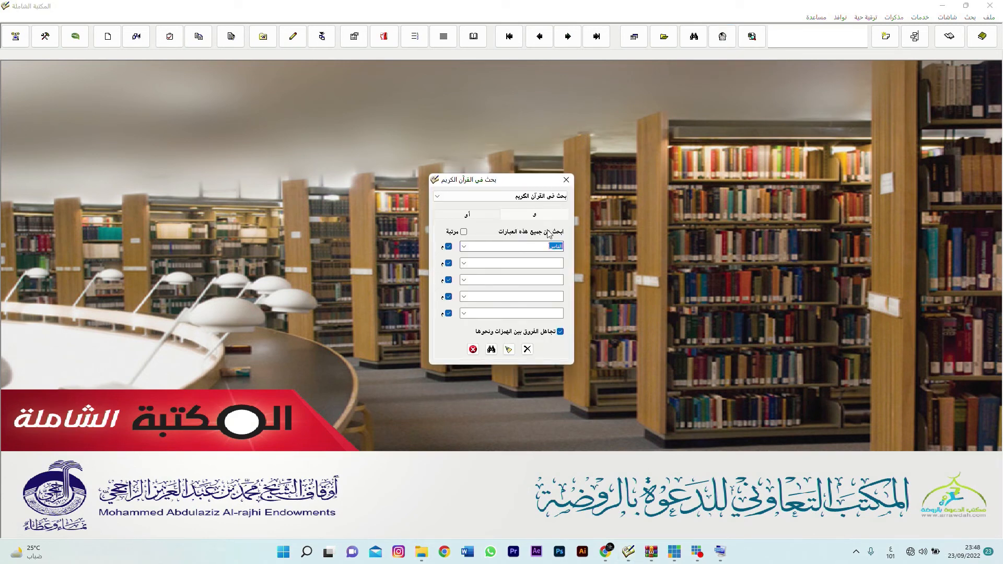
pyautogui.press('BackSpace')
pyautogui.click(719, 551)
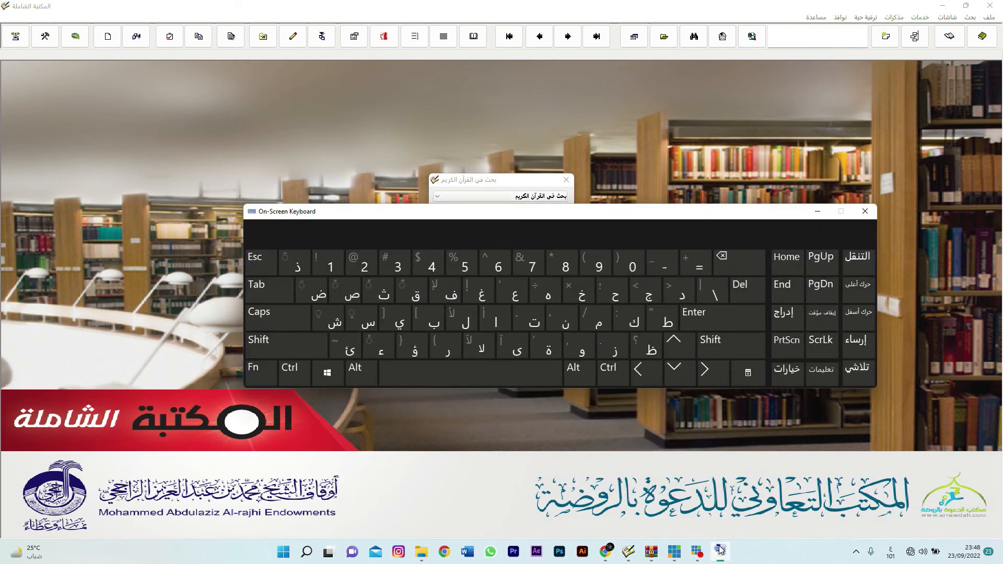
pyautogui.moveTo(673, 220); pyautogui.dragTo(658, 25)
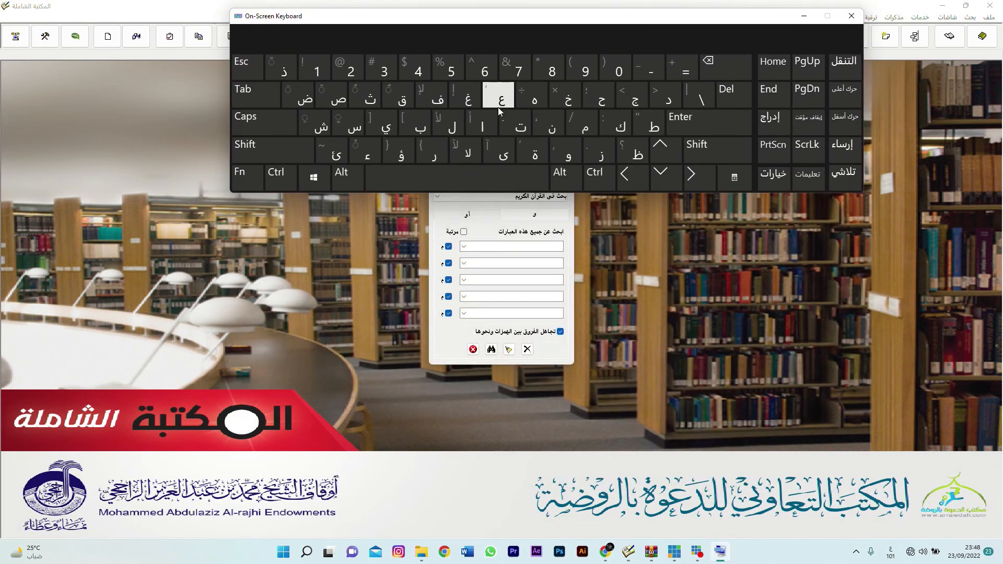
# Step: Search the Quran for the word الناس, putting the on-screen keyboard away before running the search
pyautogui.click(491, 121)
pyautogui.click(539, 246)
pyautogui.click(469, 132)
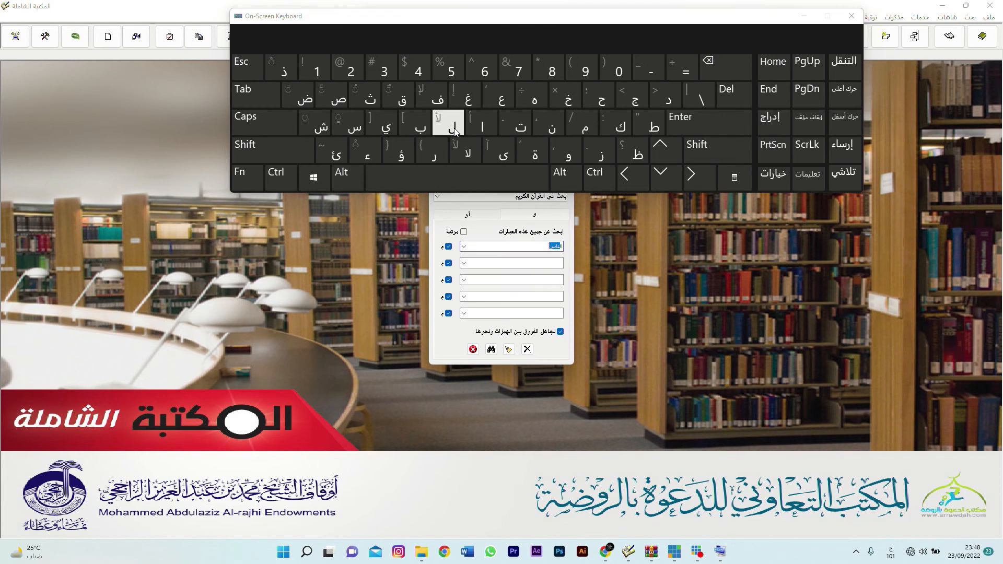
pyautogui.click(550, 130)
pyautogui.click(475, 135)
pyautogui.click(362, 131)
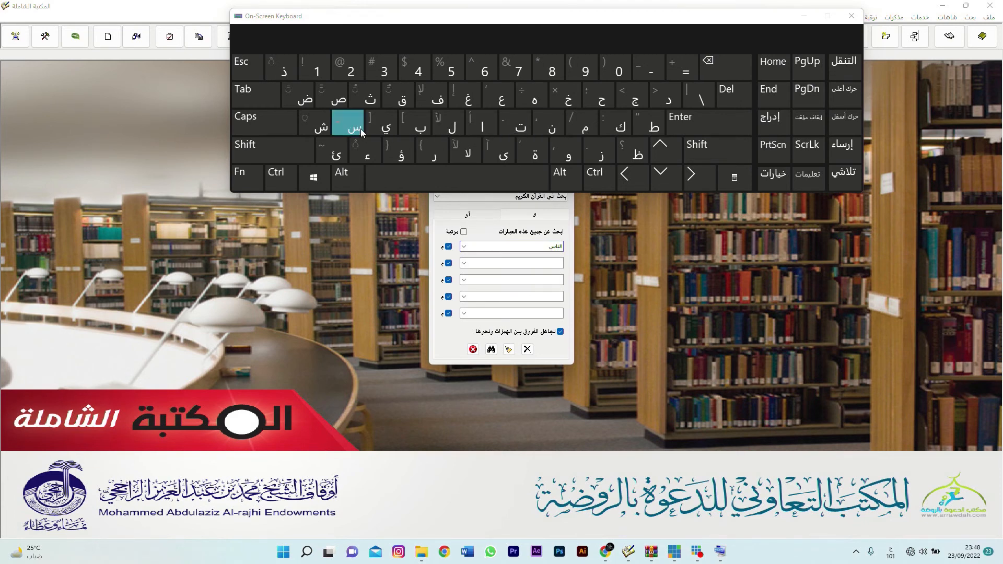
pyautogui.click(804, 16)
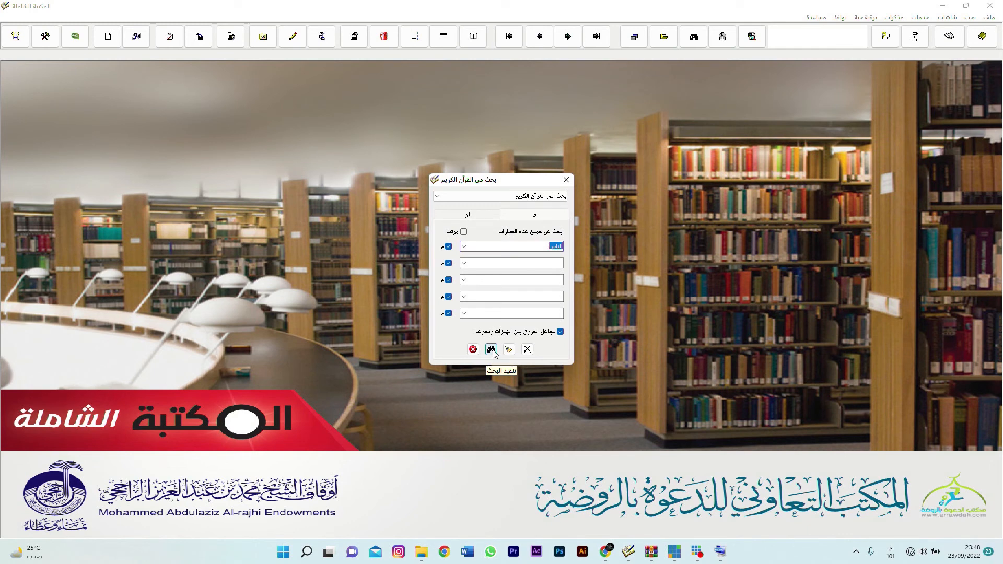
pyautogui.click(491, 350)
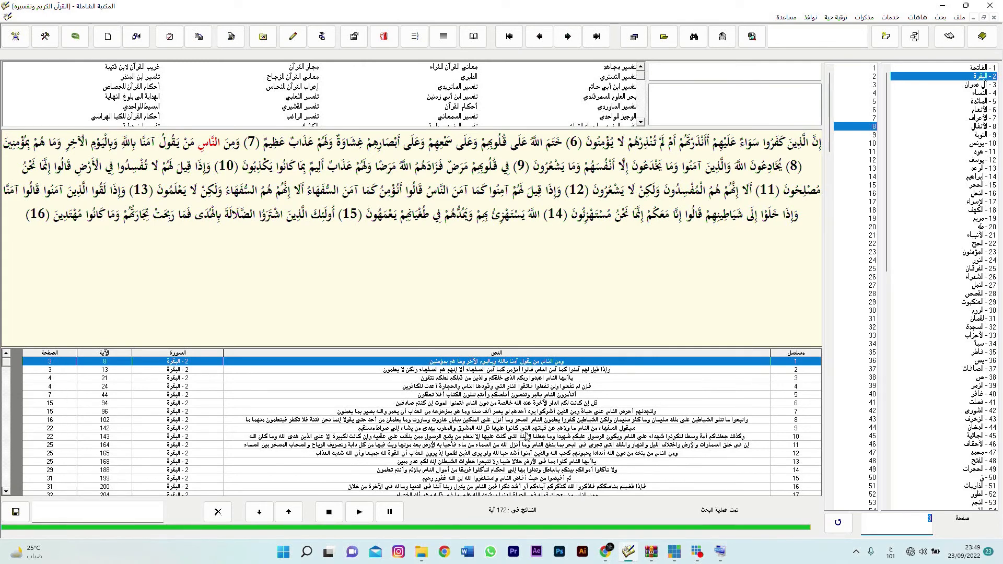
# Step: Browse the found verses one after another, from verse 165 of سورة البقرة onward into سورة النساء
pyautogui.click(597, 453)
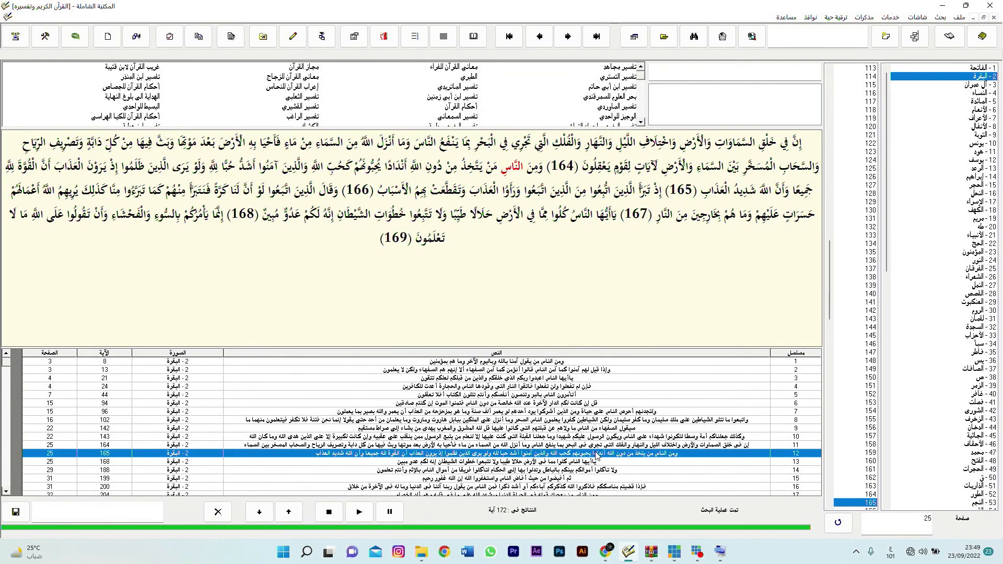
pyautogui.press('Down')
pyautogui.press('Down')
pyautogui.press('Down')
pyautogui.press('Down')
pyautogui.press('Down')
pyautogui.press('Down')
pyautogui.press('Down')
pyautogui.press('Down')
pyautogui.press('Down')
pyautogui.press('Down')
pyautogui.press('Down')
pyautogui.press('Down')
pyautogui.press('Down')
pyautogui.press('Down')
pyautogui.press('Down')
pyautogui.press('Down')
pyautogui.press('Down')
pyautogui.press('Down')
pyautogui.press('Down')
pyautogui.press('Down')
pyautogui.press('Down')
pyautogui.press('Down')
pyautogui.press('Down')
pyautogui.press('Down')
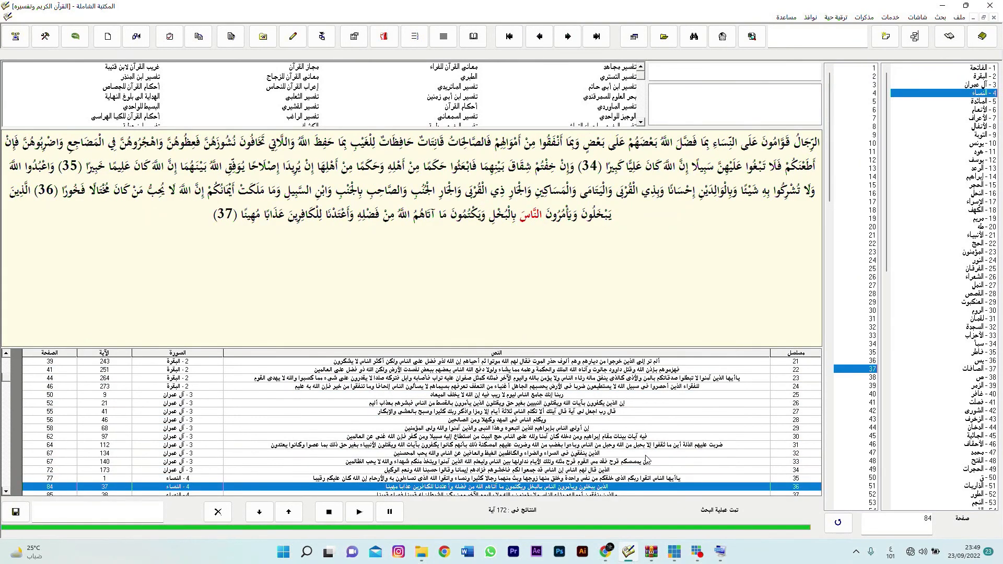
# Step: View verse 46 of آل عمران in الطبري and تفسير ابن أبي حاتم, and go to verse 10 of سورة هود
pyautogui.click(507, 420)
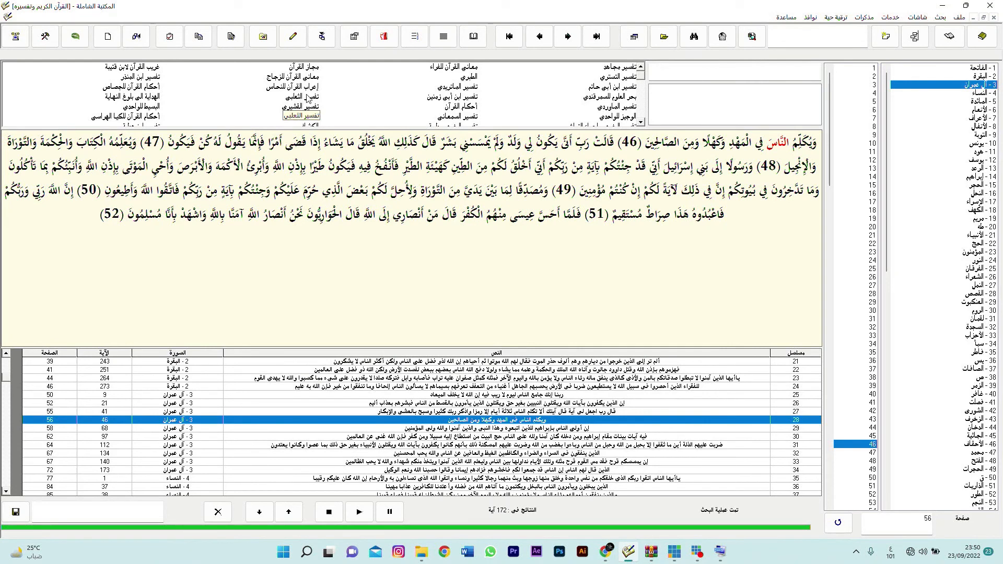
pyautogui.click(473, 78)
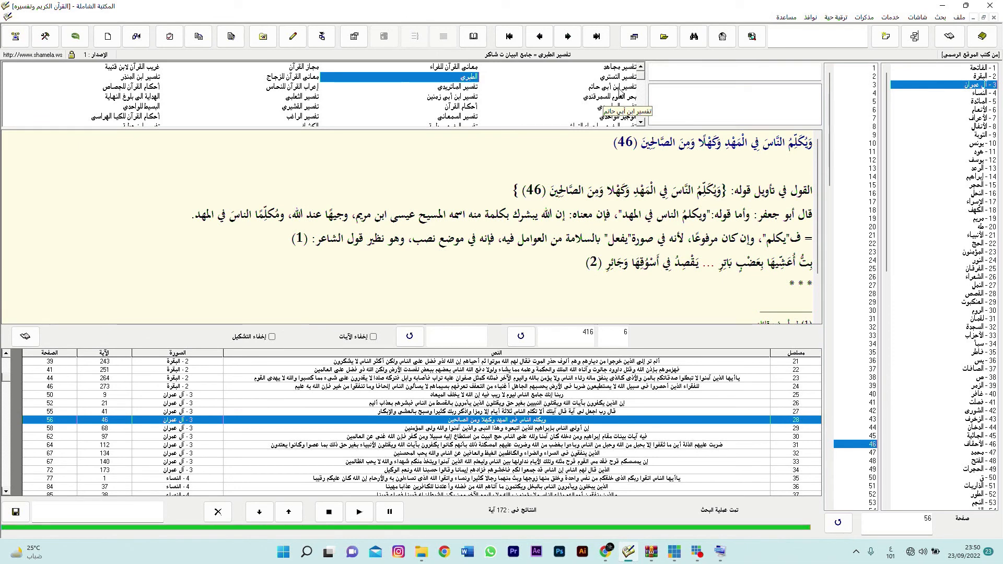
pyautogui.click(617, 87)
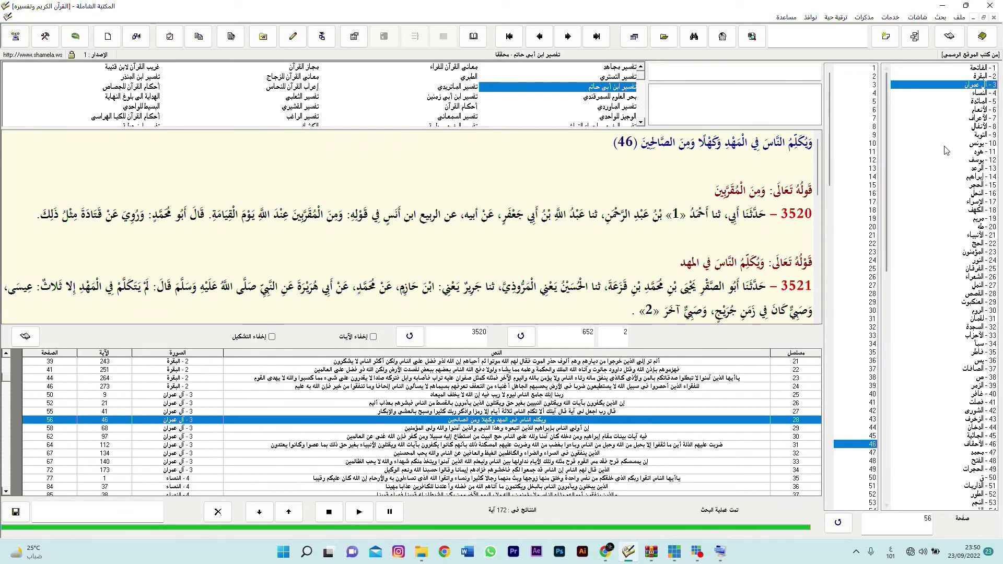
pyautogui.click(967, 152)
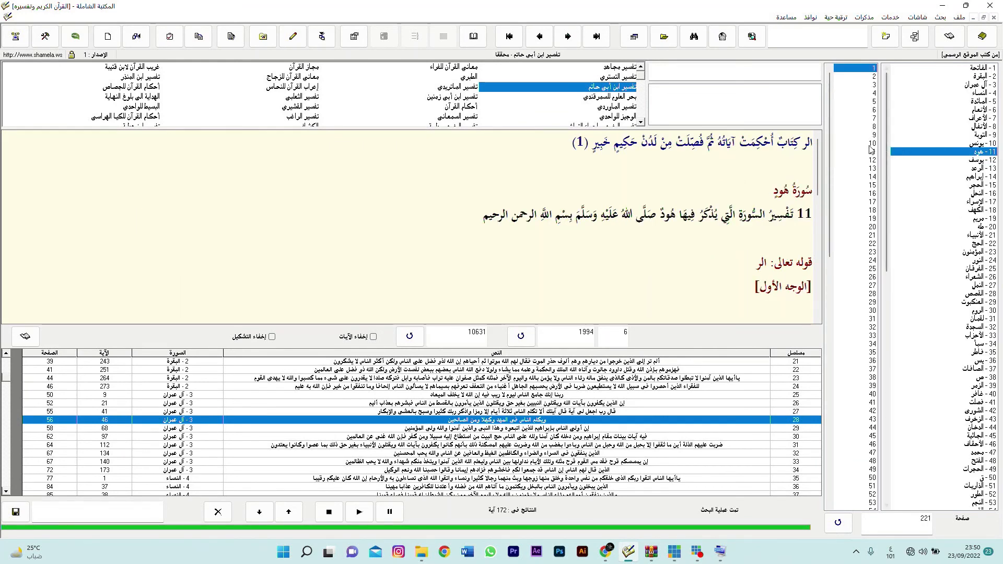
pyautogui.click(872, 144)
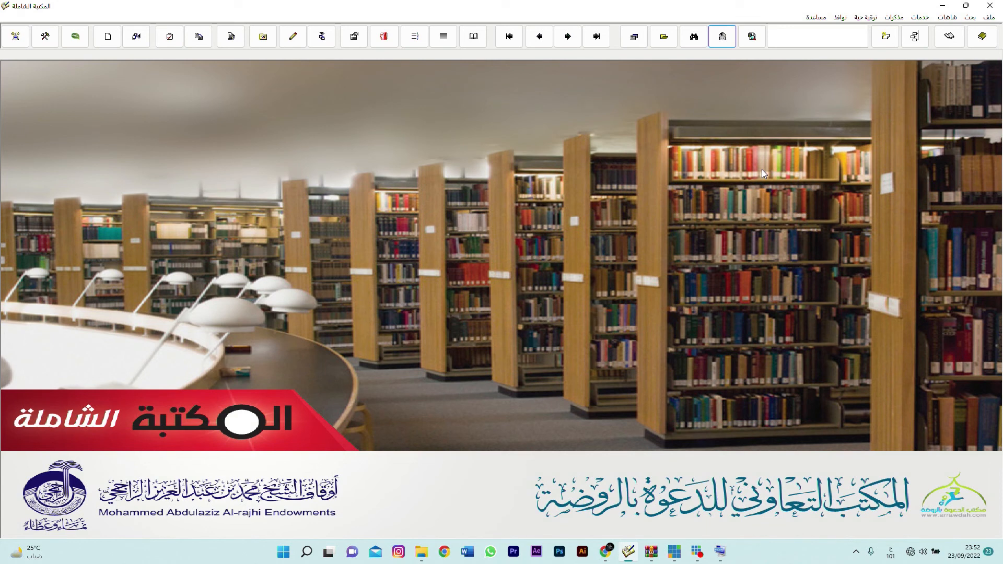
# Step: Open the library-wide search screen, clear the first search phrase, and list the books of the العقيدة group
pyautogui.click(693, 39)
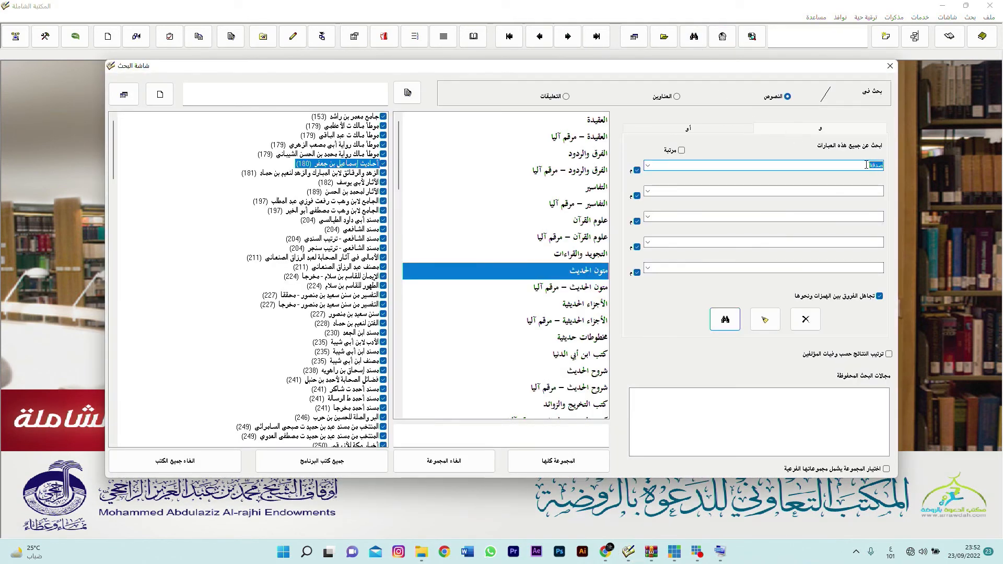
pyautogui.press('BackSpace')
pyautogui.click(592, 121)
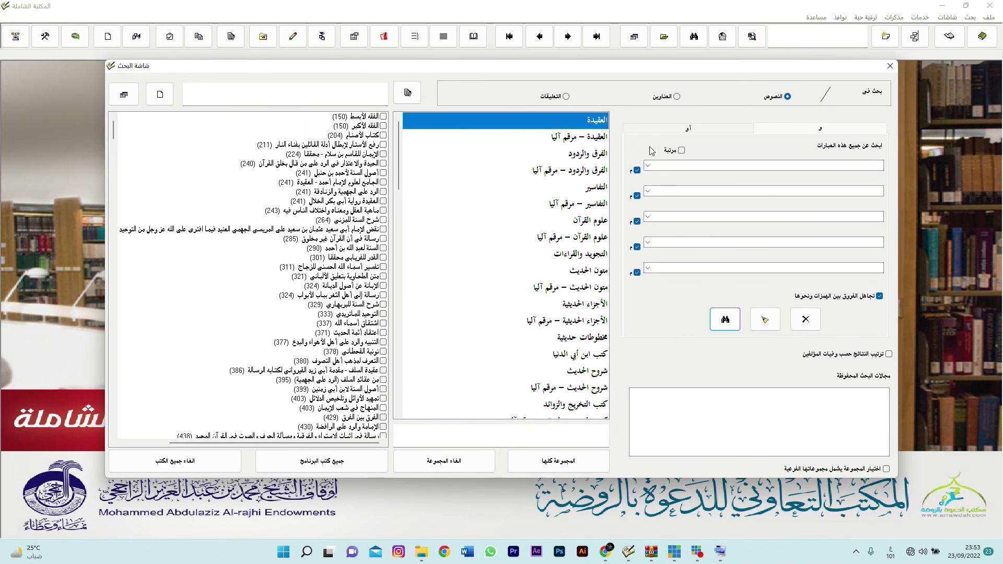
pyautogui.click(730, 168)
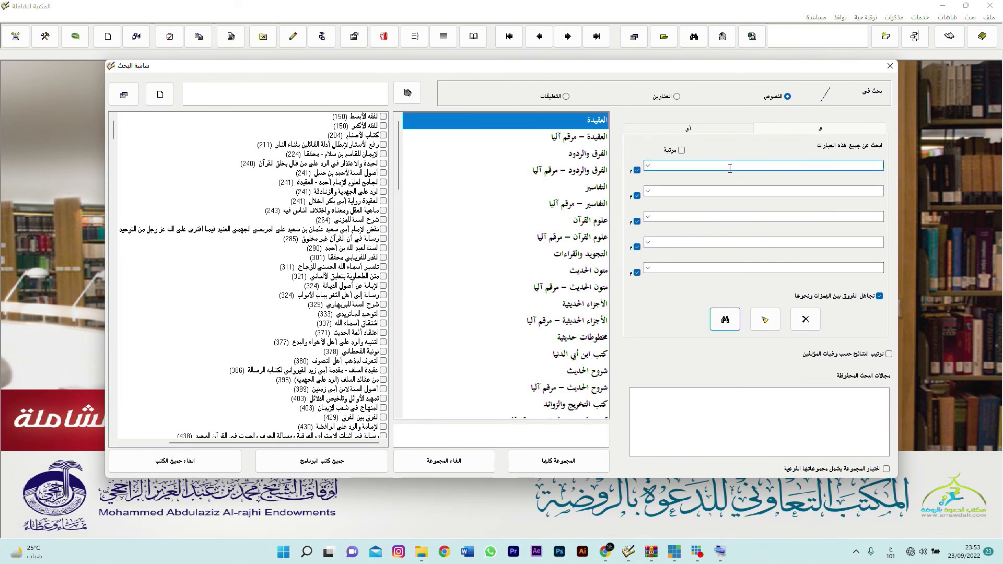
# Step: Enter صدقة as the first search phrase with the on-screen keyboard, and put the keyboard away
pyautogui.click(721, 553)
pyautogui.moveTo(581, 26); pyautogui.dragTo(554, 239)
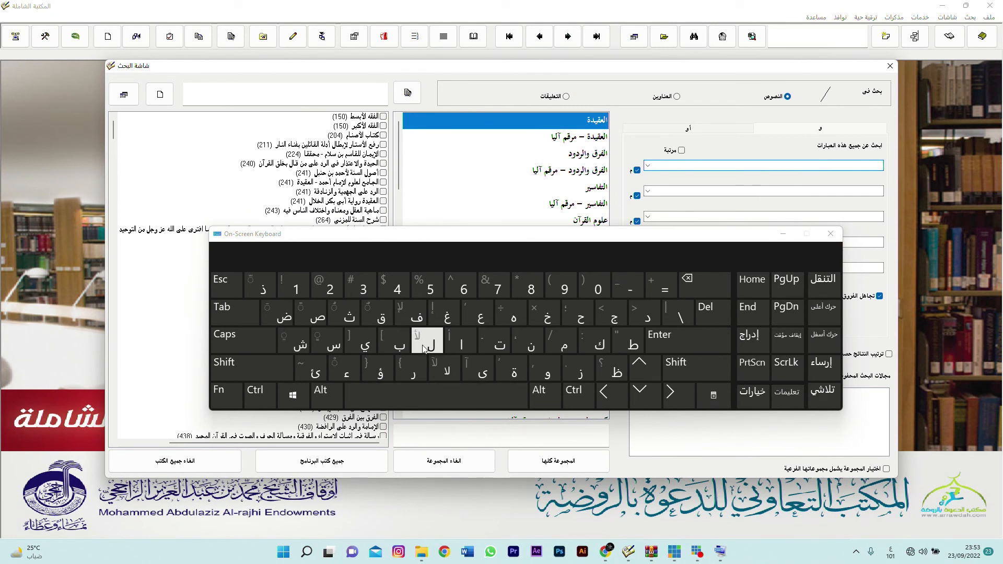
pyautogui.click(313, 316)
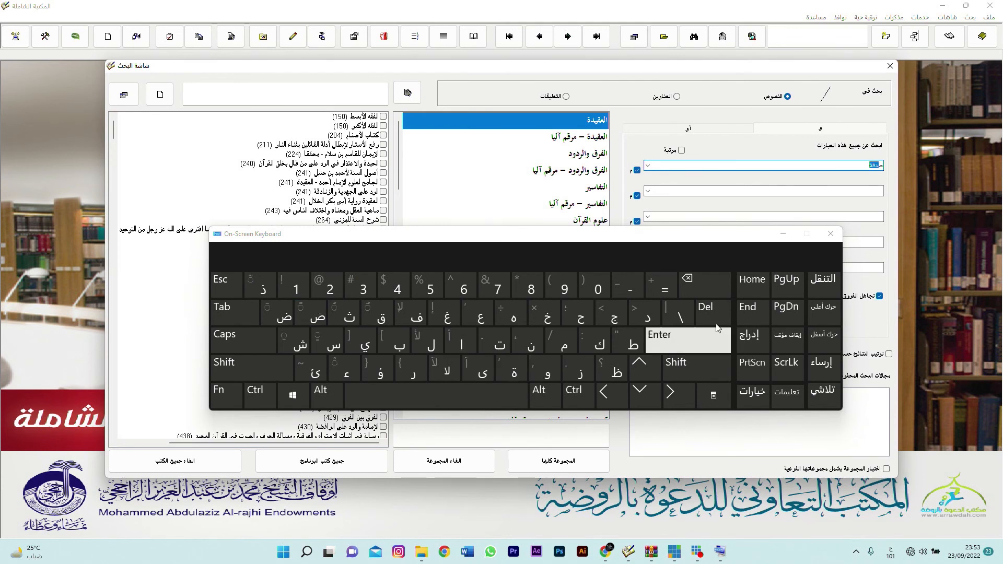
pyautogui.click(648, 320)
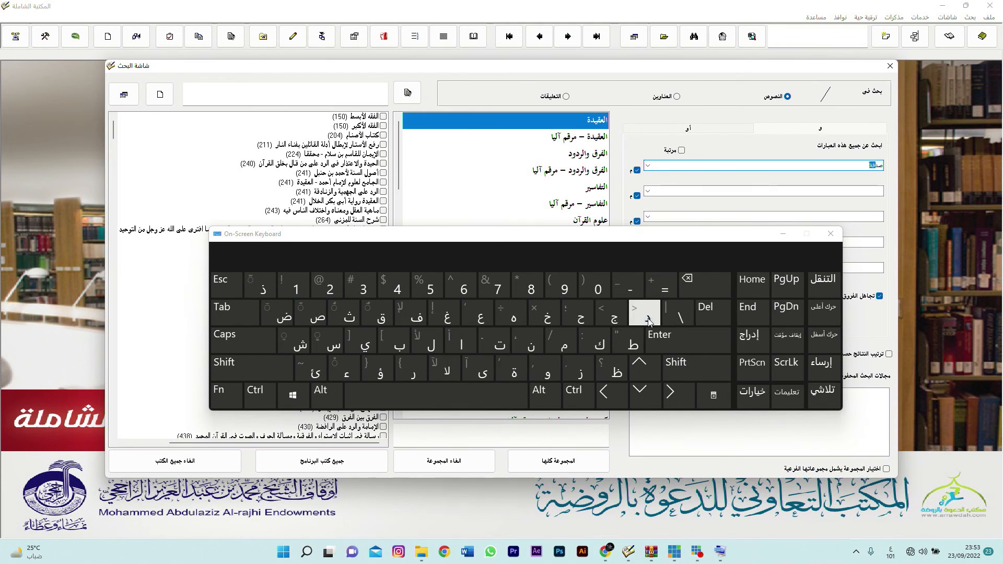
pyautogui.click(387, 320)
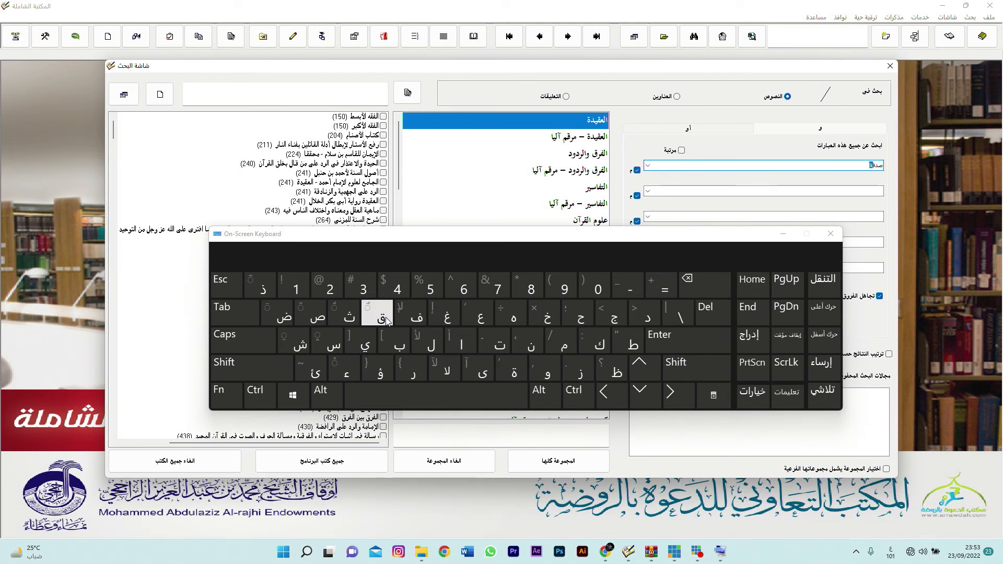
pyautogui.click(520, 374)
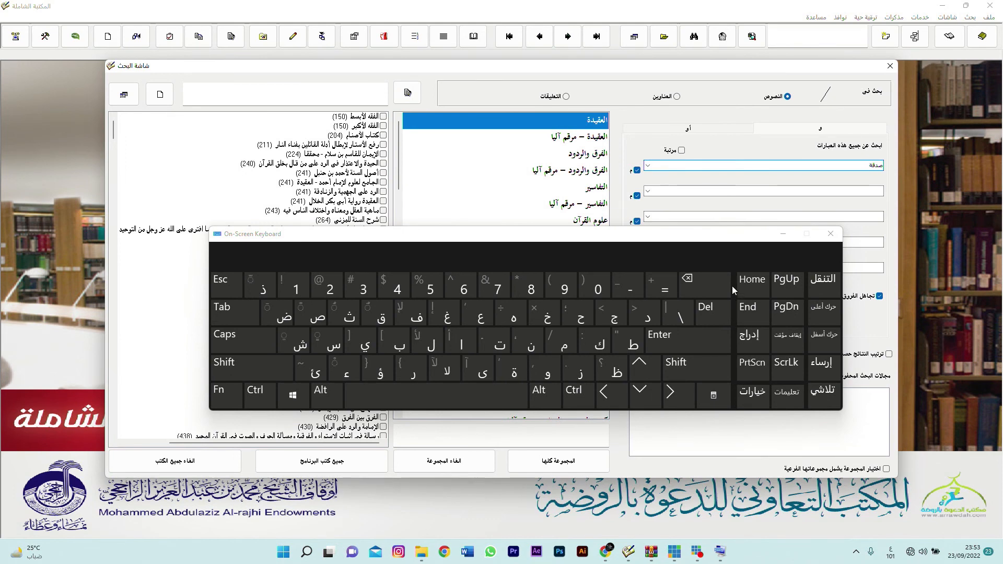
pyautogui.click(789, 238)
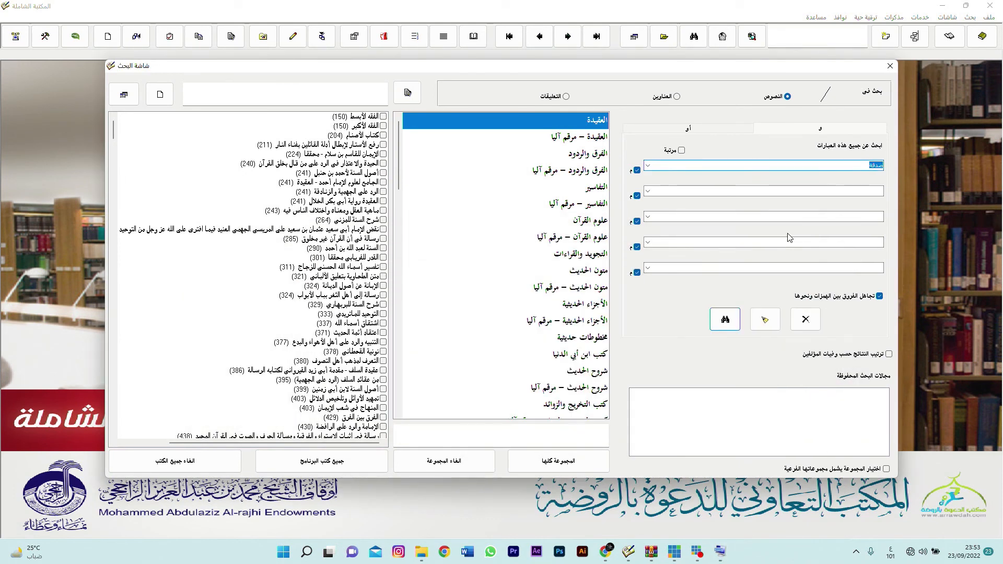
# Step: Include the whole متون الحديث group in the search scope
pyautogui.click(842, 166)
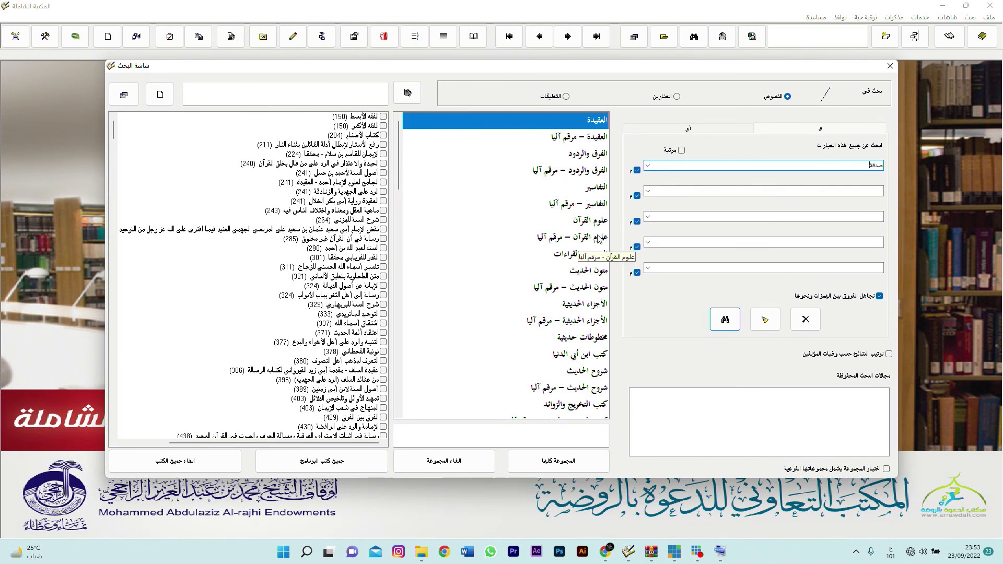
pyautogui.click(597, 274)
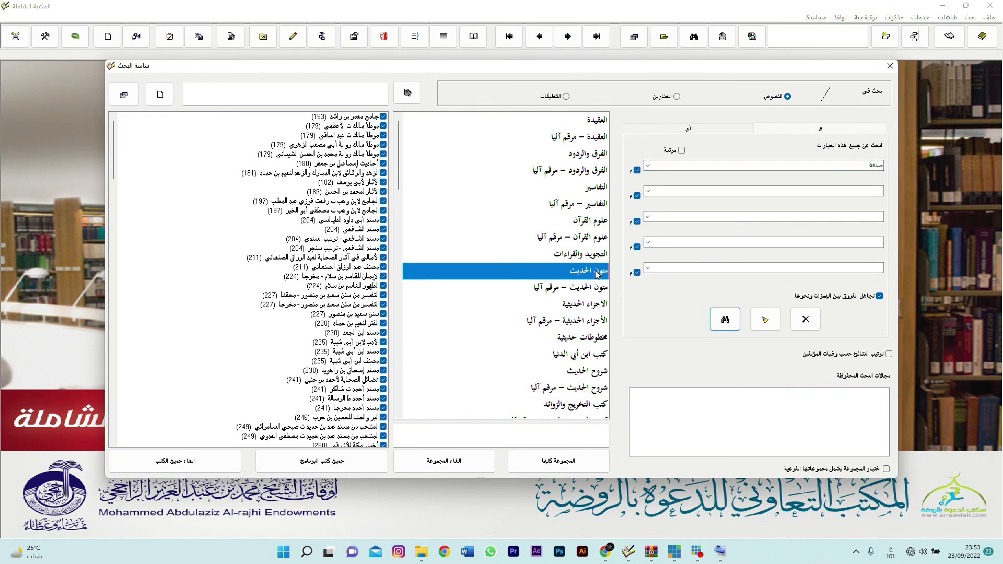
pyautogui.click(518, 454)
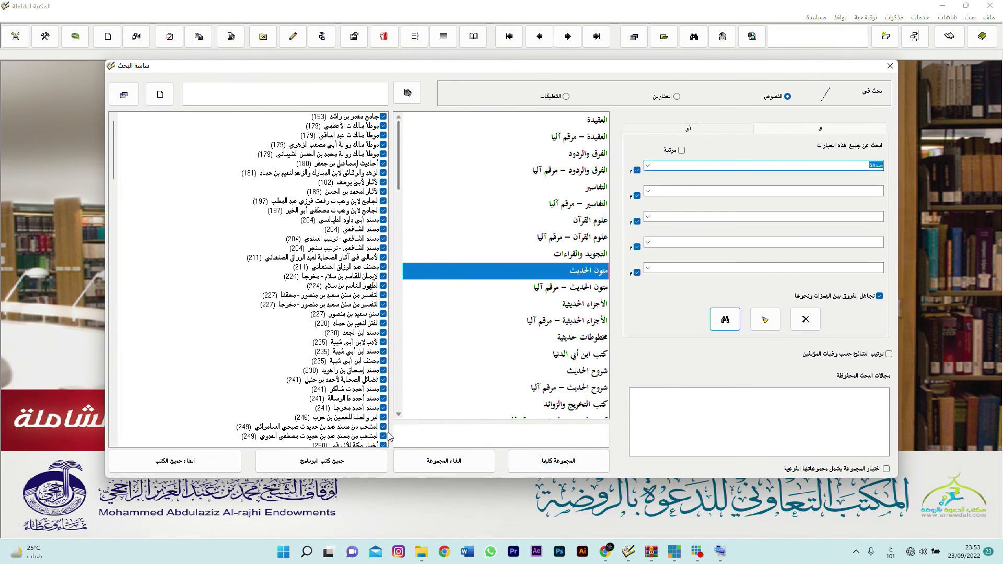
# Step: Exclude مسند ابن الجعد and الفتن لنعيم بن حماد from the search scope, and deselect the whole متون الحديث group
pyautogui.click(376, 333)
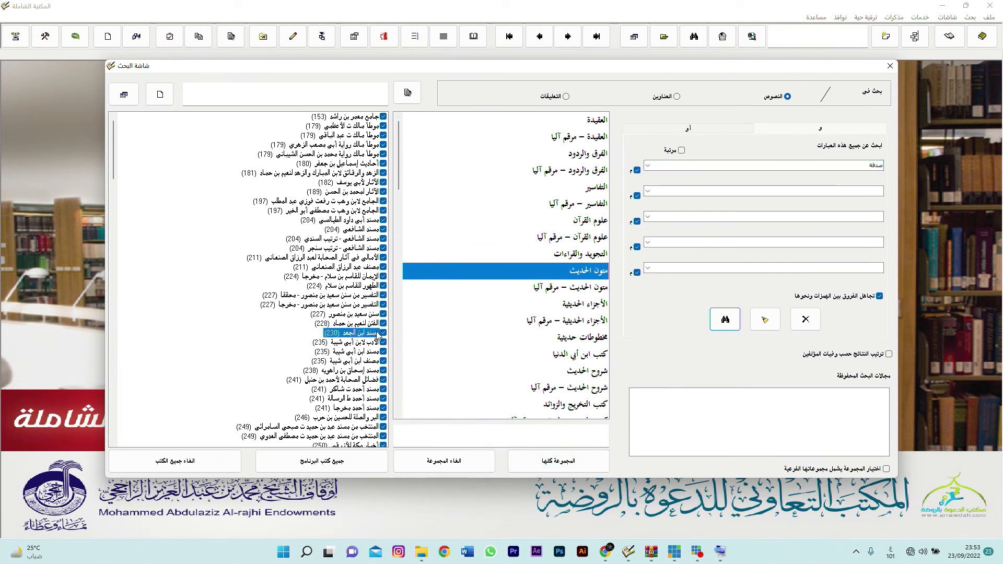
pyautogui.click(383, 333)
pyautogui.click(383, 323)
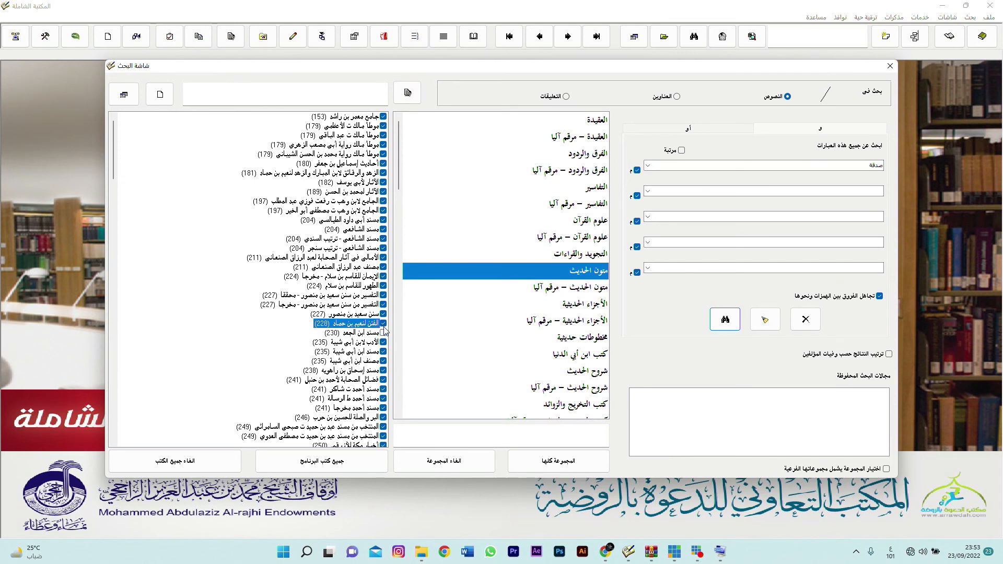
pyautogui.click(447, 461)
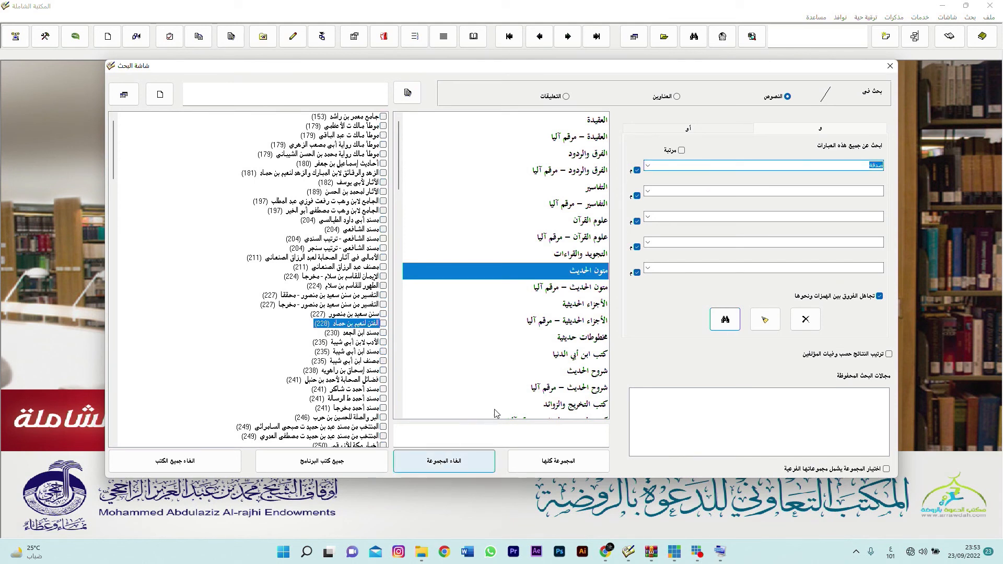
# Step: Include only موطأ مالك ت عبد الباقي, موطأ مالك رواية محمد بن الحسن الشيباني and الزهد والرقائق لابن المبارك in the search scope
pyautogui.click(384, 136)
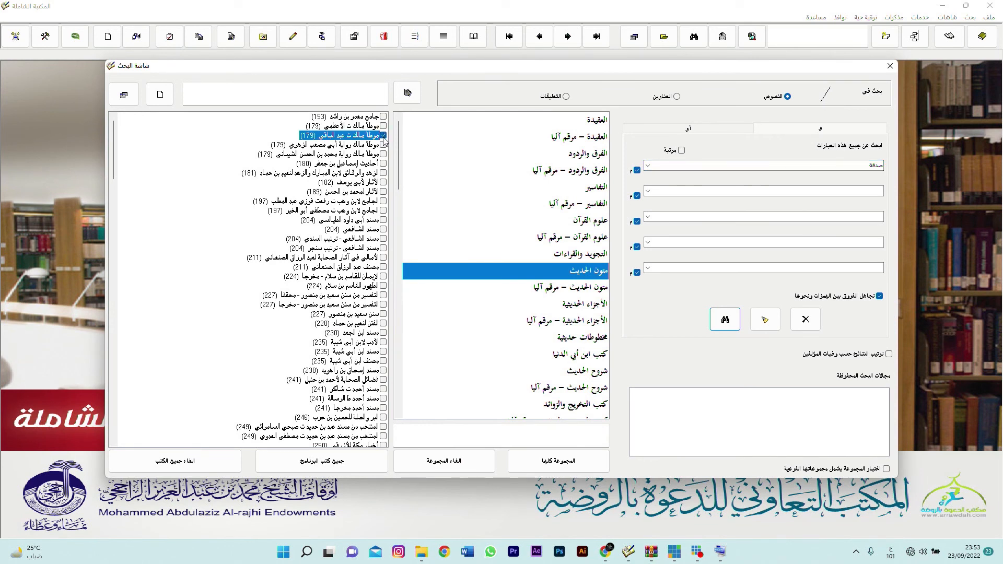
pyautogui.click(383, 154)
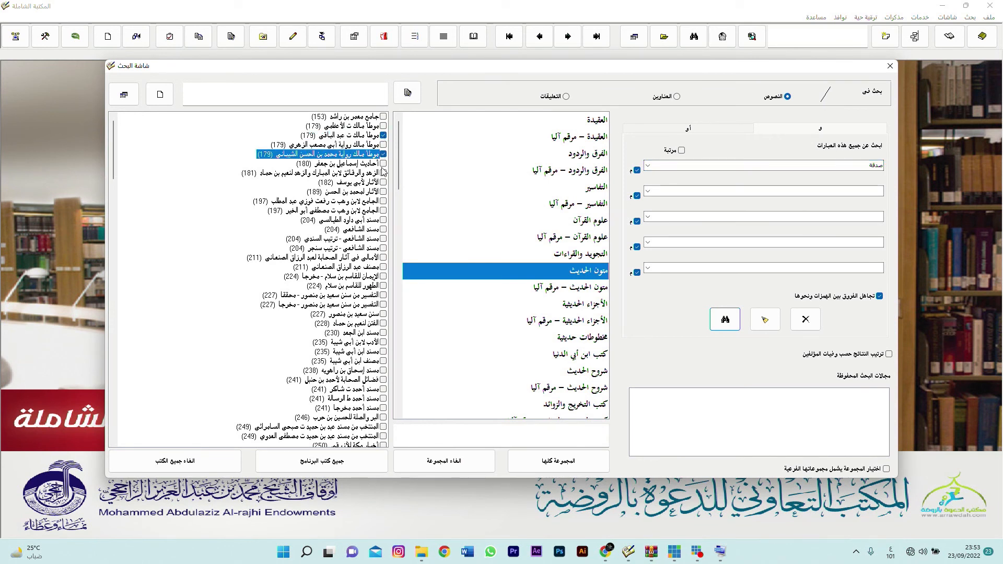
pyautogui.click(383, 174)
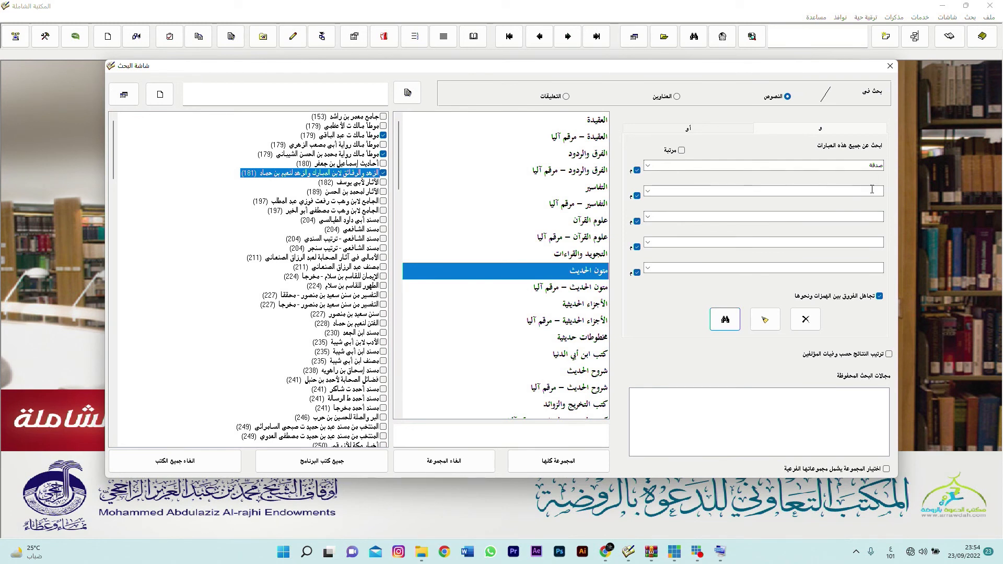
# Step: Select all books of the متون الحديث group and run the text search for صدقة
pyautogui.click(559, 462)
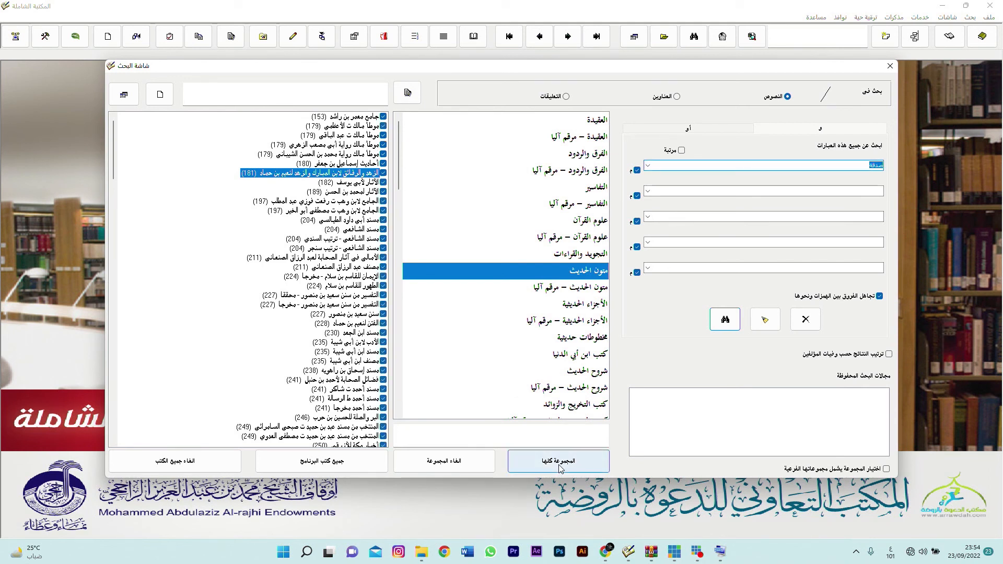
pyautogui.click(486, 470)
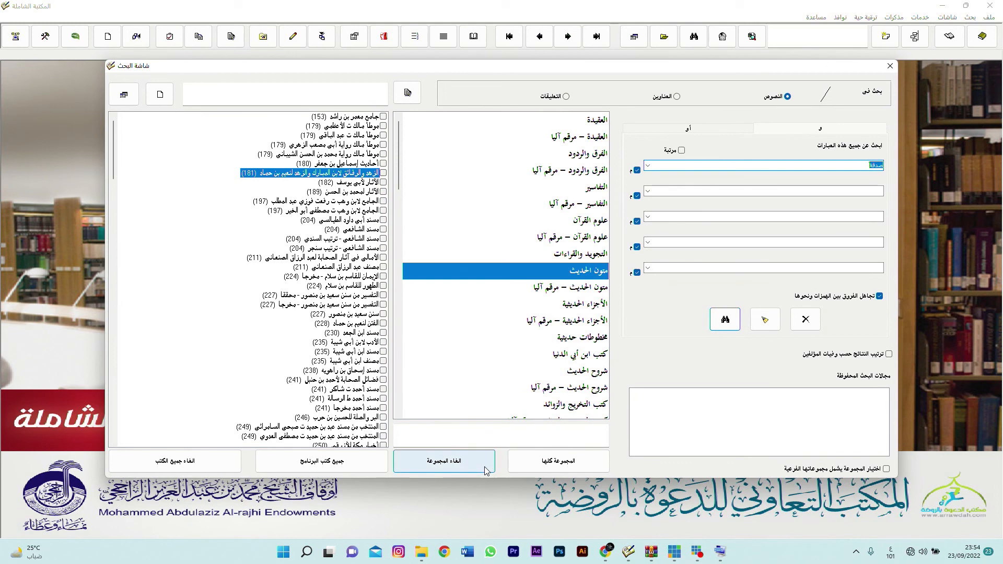
pyautogui.click(543, 471)
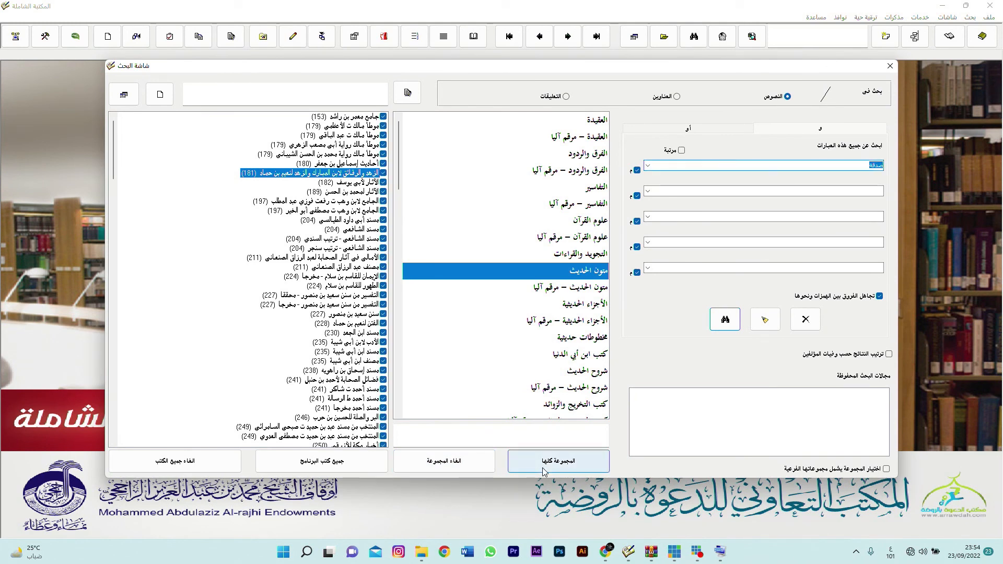
pyautogui.click(726, 320)
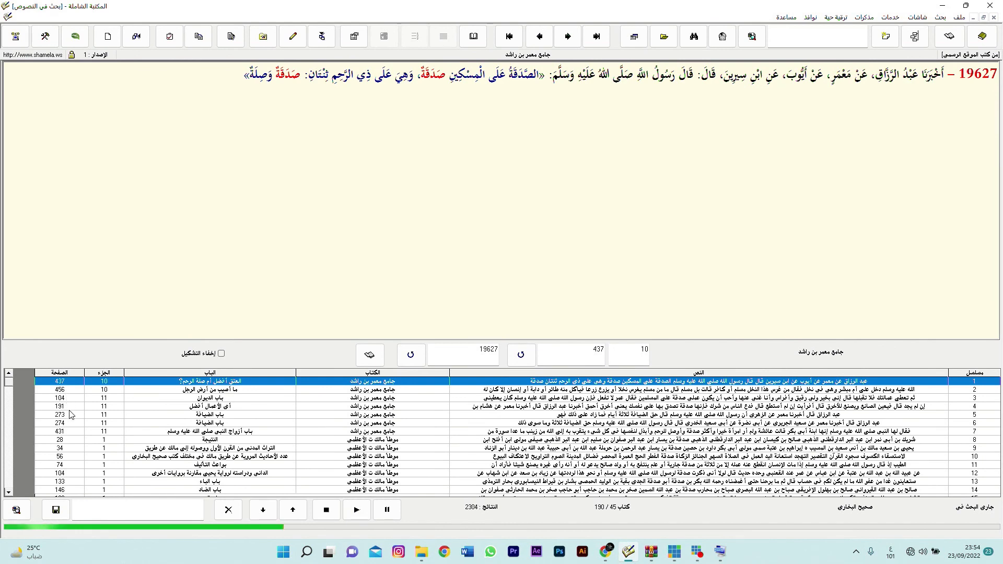
# Step: View search results 4, 8 and 11 in their book text, and close the search results
pyautogui.click(313, 406)
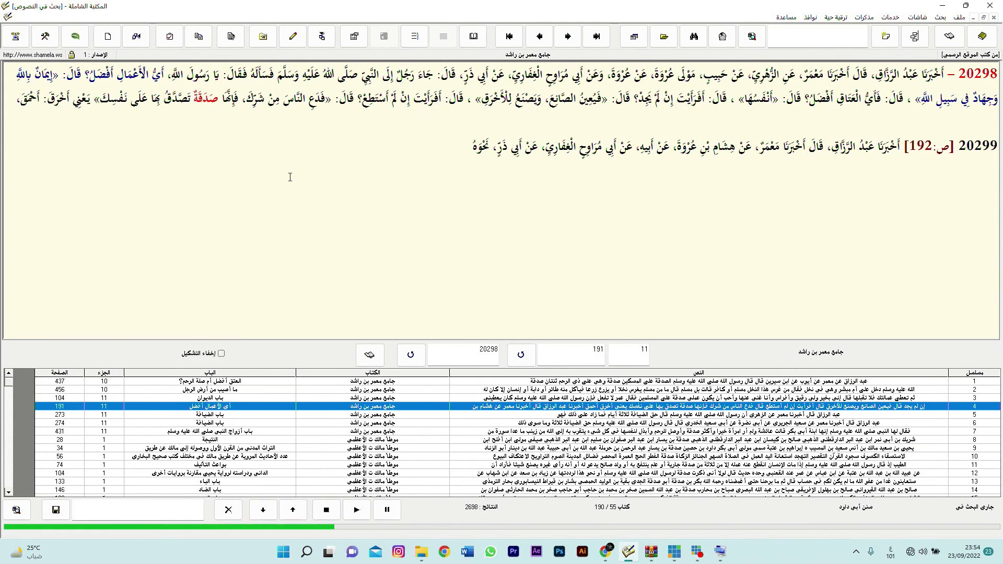
pyautogui.click(552, 440)
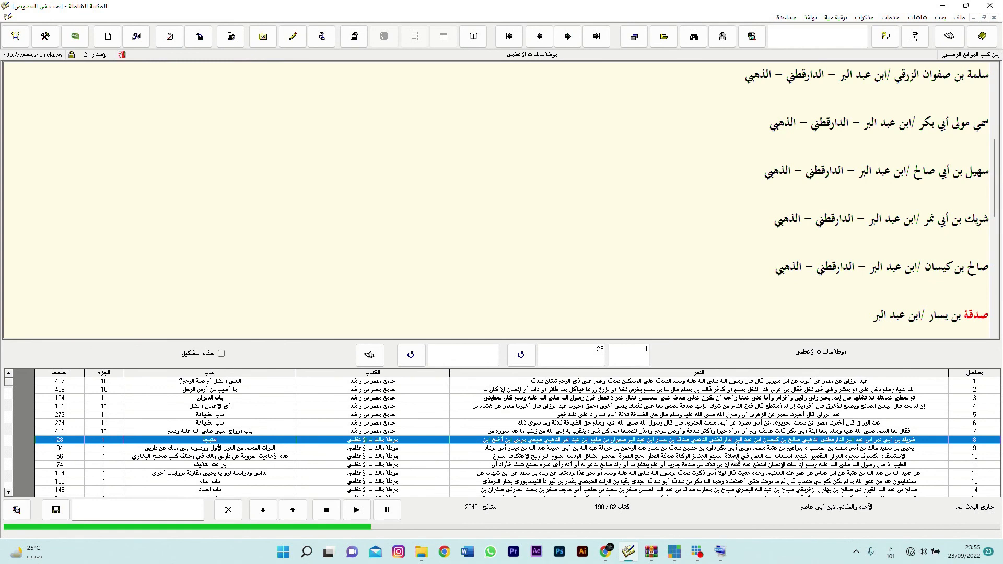
pyautogui.click(728, 465)
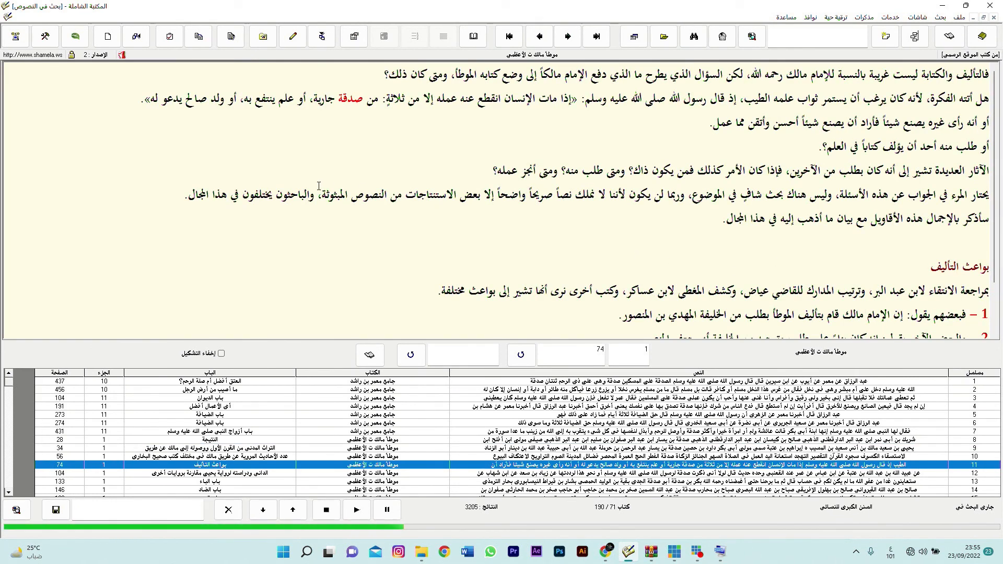
pyautogui.click(992, 18)
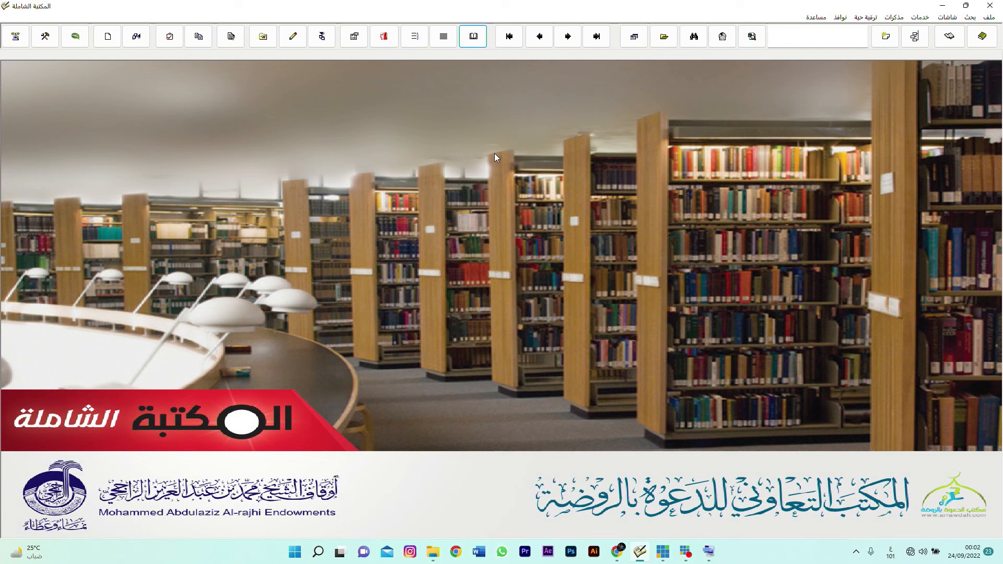
# Step: Open the Quran and commentaries screen and read the الطبري commentary on verse 1 of الفاتحة
pyautogui.click(474, 38)
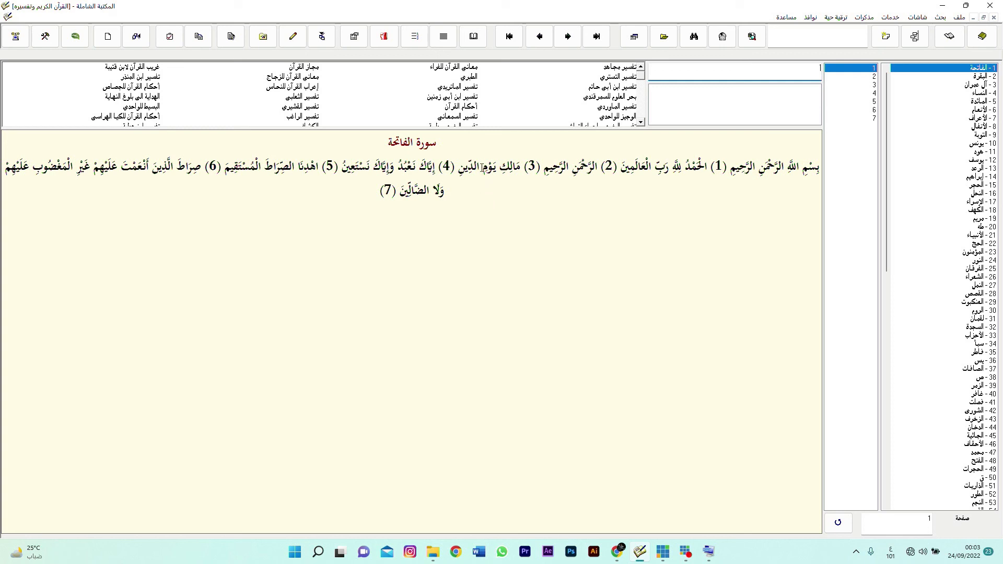
pyautogui.click(474, 78)
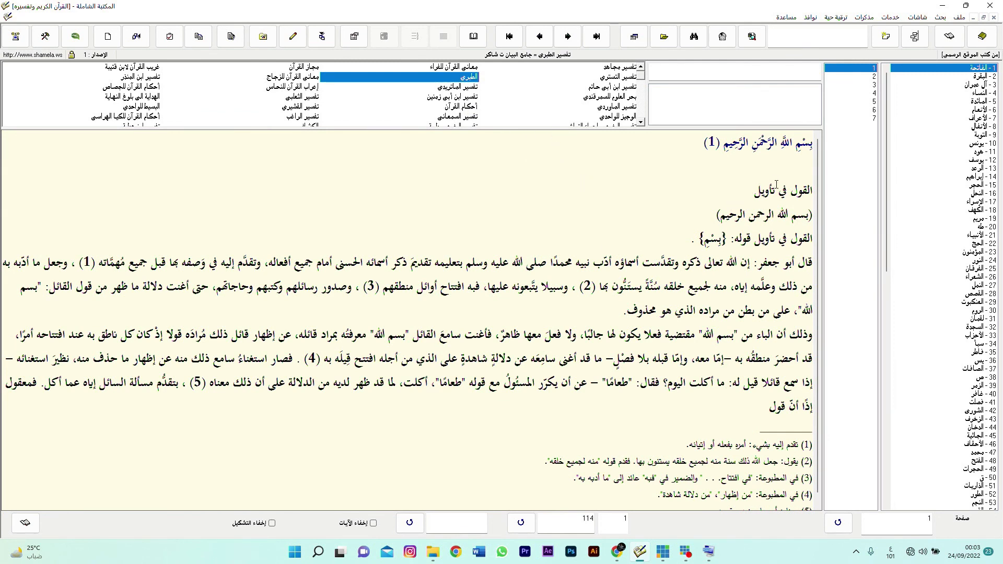
pyautogui.scroll(-1, 745, 210)
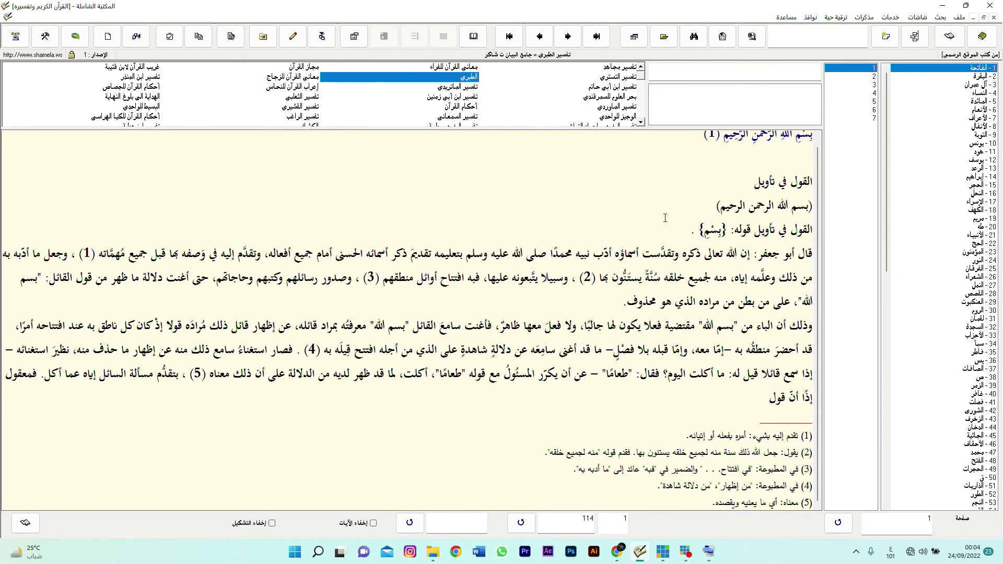
pyautogui.scroll(1, 665, 218)
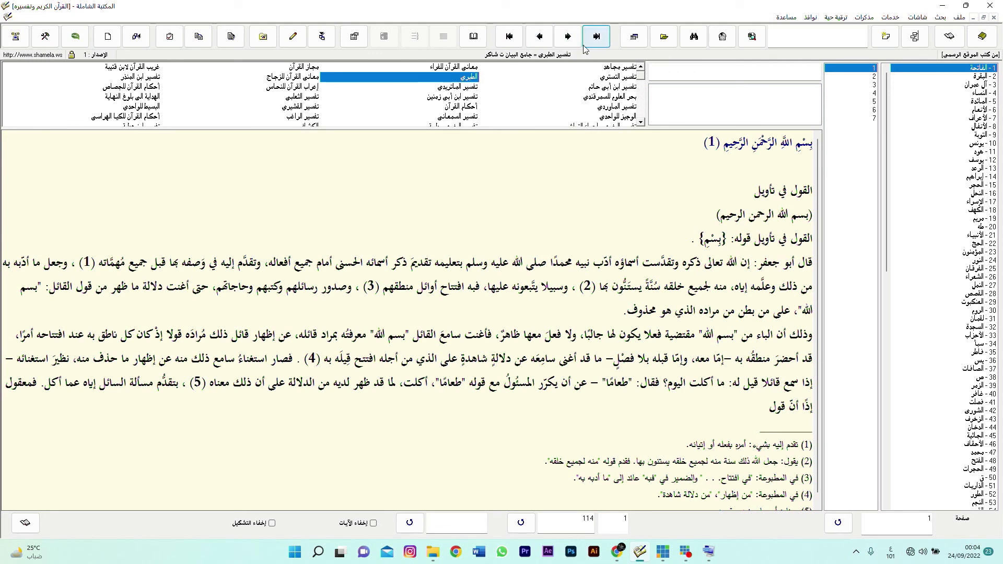
# Step: Page forward to page 115 of the الطبري commentary, return to page 114, and close the Quran screen
pyautogui.click(540, 46)
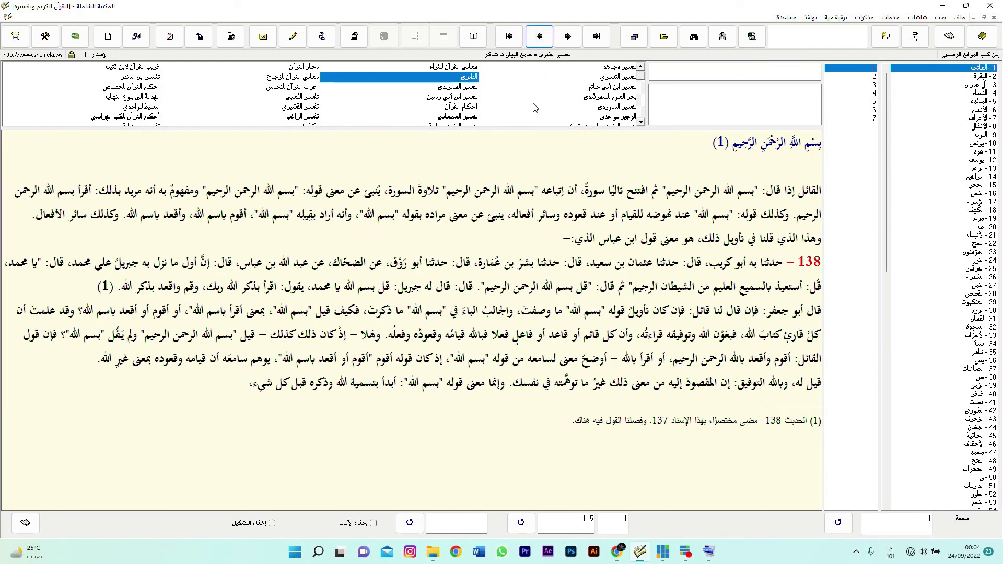
pyautogui.click(565, 43)
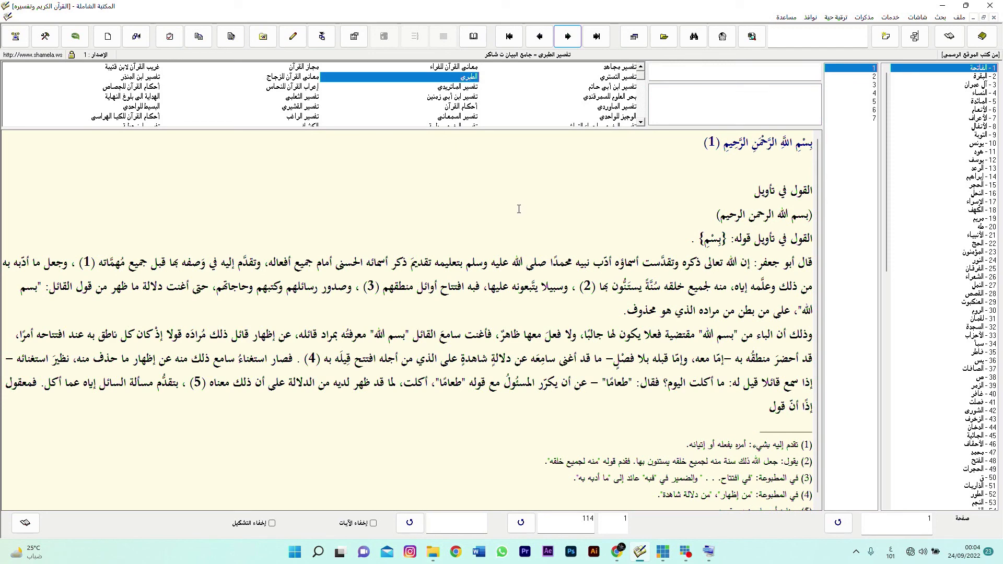
pyautogui.click(994, 18)
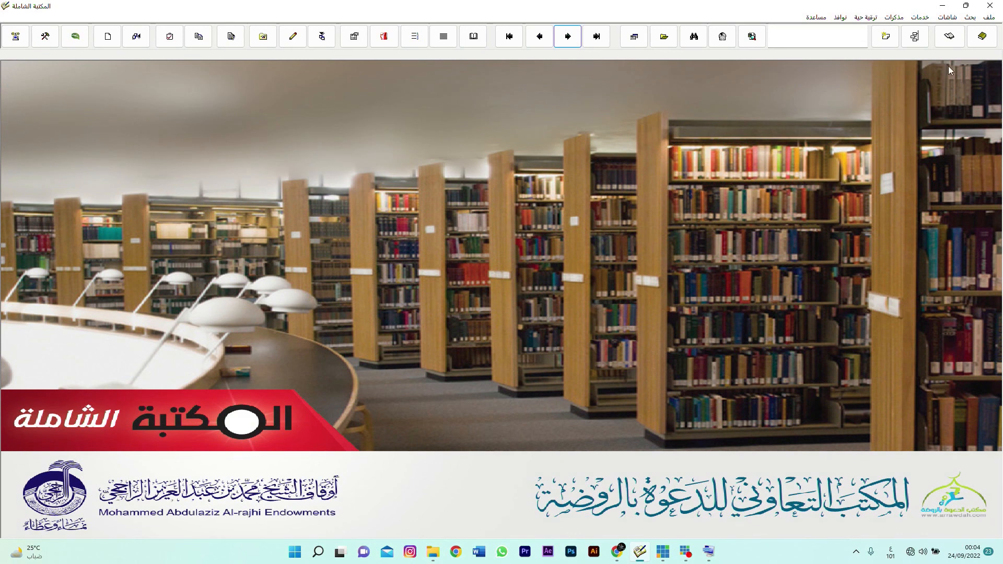
# Step: Open صحيح مسلم from the متون الحديث group of the library's book list
pyautogui.click(983, 36)
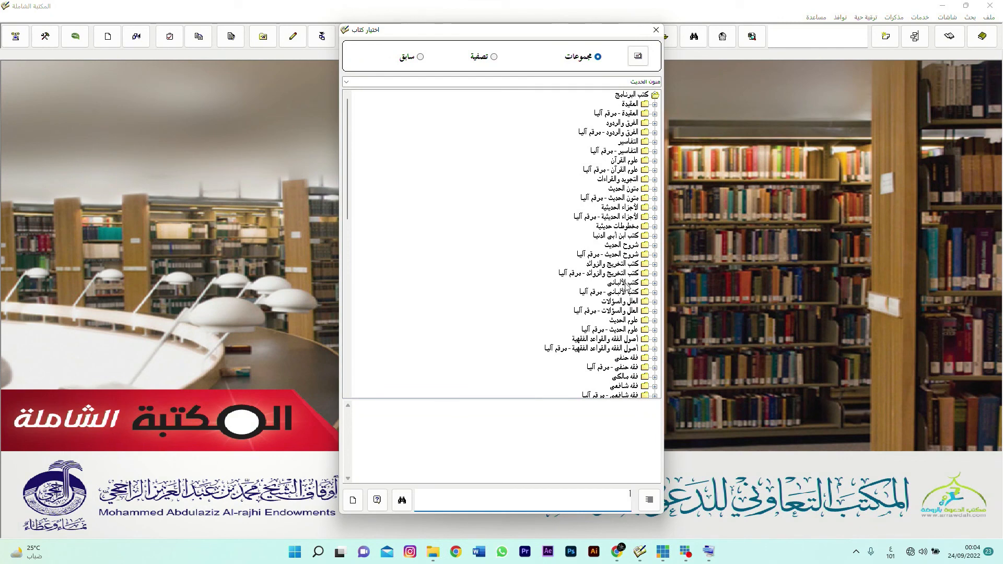
pyautogui.click(655, 189)
pyautogui.scroll(-3, 625, 226)
pyautogui.scroll(-3, 625, 225)
pyautogui.scroll(-3, 625, 226)
pyautogui.click(622, 310)
pyautogui.doubleClick(623, 311)
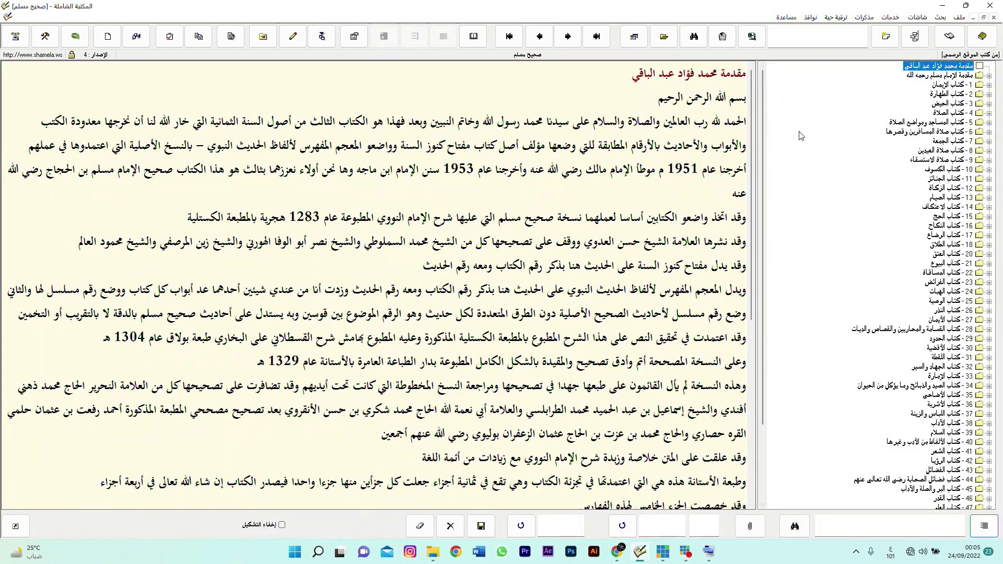
# Step: View كتاب الإيمان, switch to كتاب الطهارة, and page forward to hadith 224 under باب وجوب الطهارة للصلاة
pyautogui.click(954, 85)
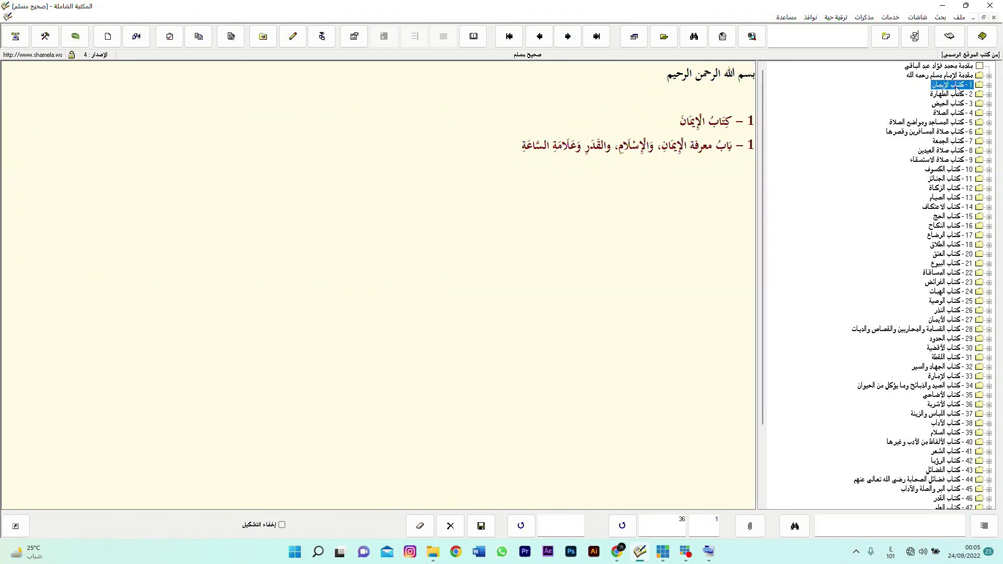
pyautogui.click(954, 95)
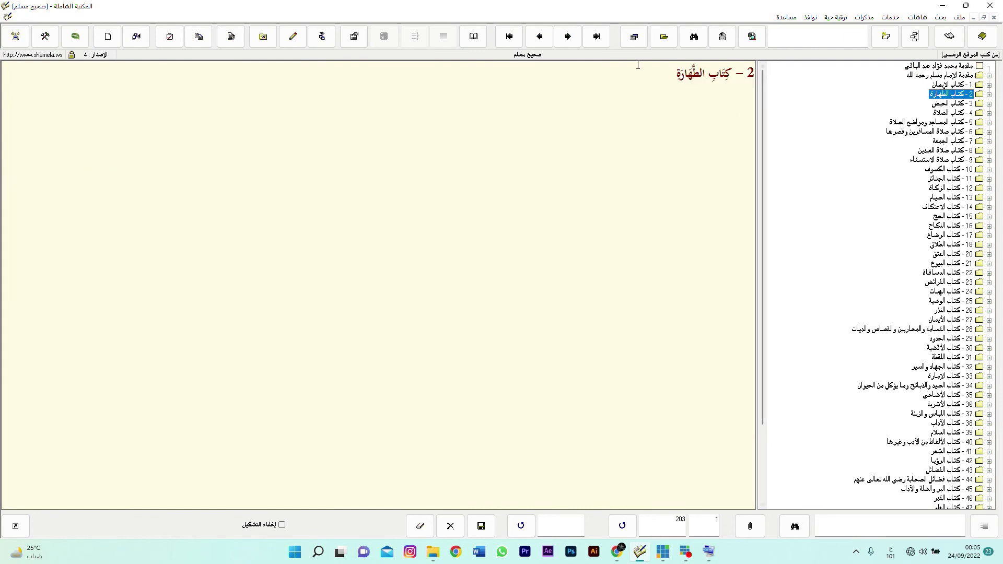
pyautogui.click(541, 37)
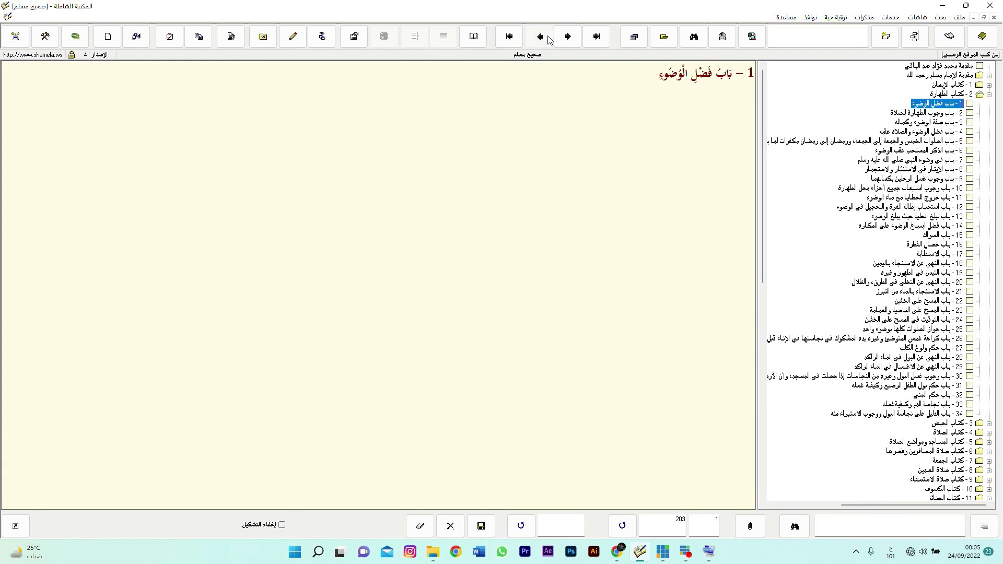
pyautogui.click(542, 38)
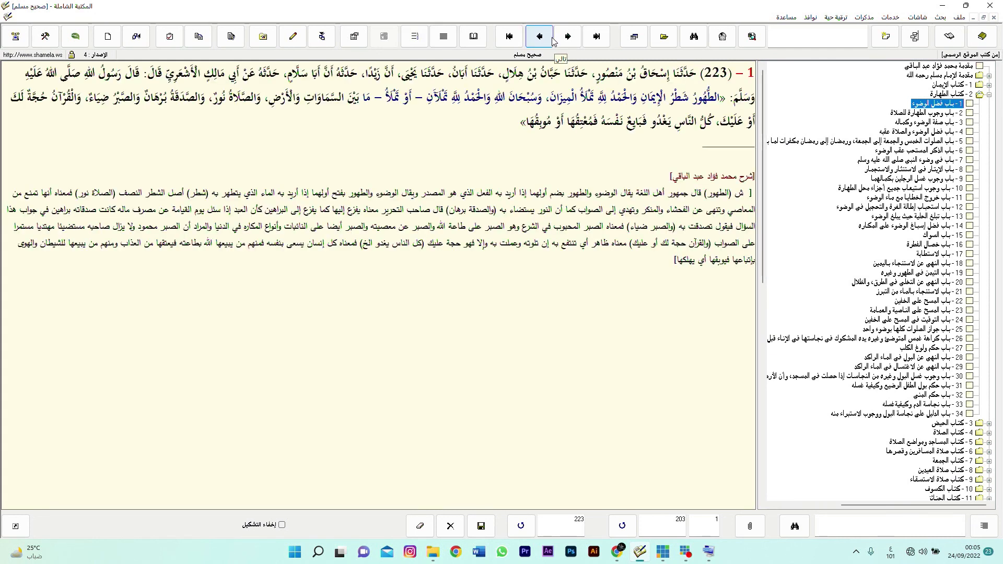
pyautogui.click(547, 40)
pyautogui.click(546, 40)
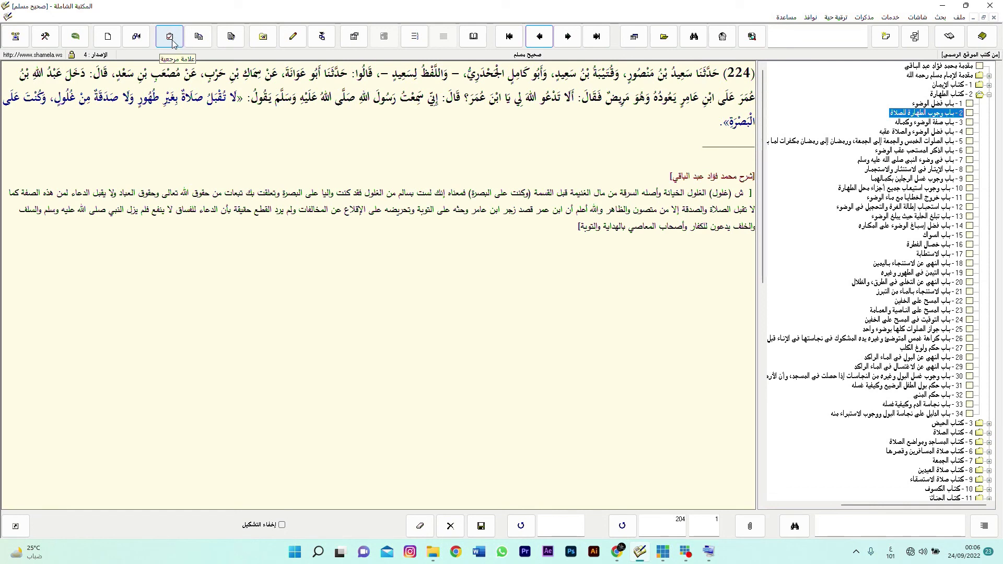
pyautogui.click(171, 37)
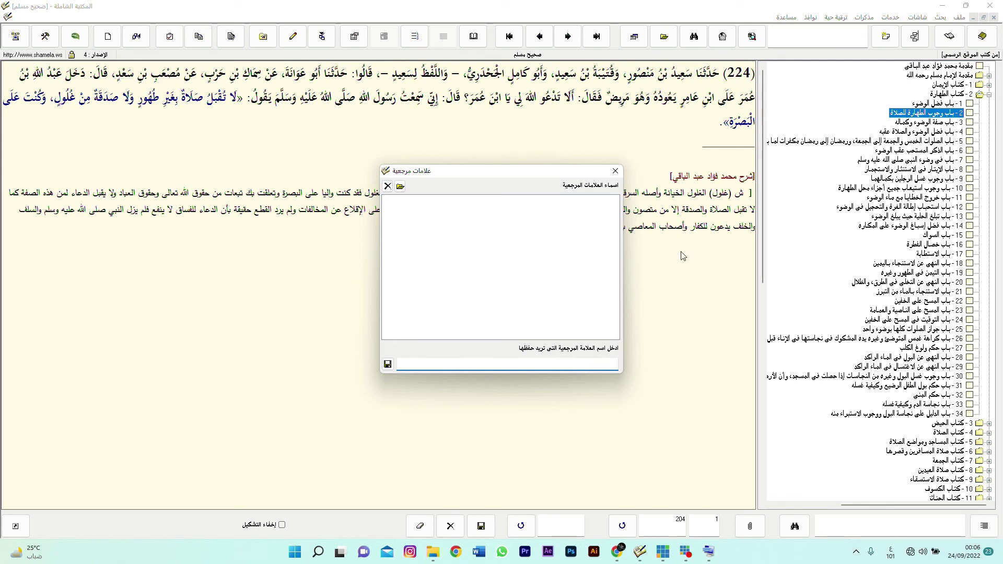
pyautogui.click(713, 76)
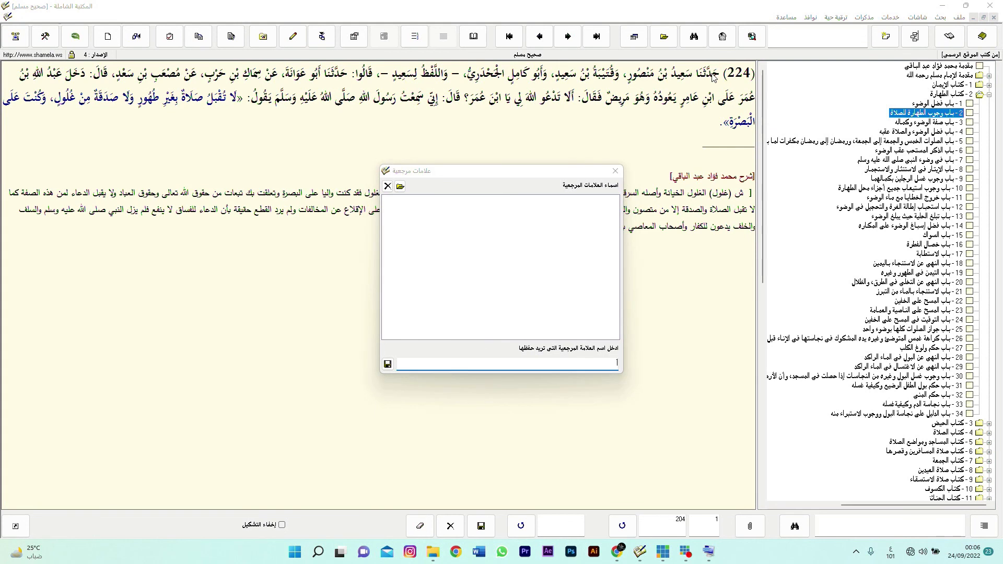
pyautogui.click(615, 172)
# Step: Copy the opening words حدثنا سعيد بن منصور of hadith 224 and save a reference bookmark under that name
pyautogui.moveTo(720, 74); pyautogui.dragTo(625, 74)
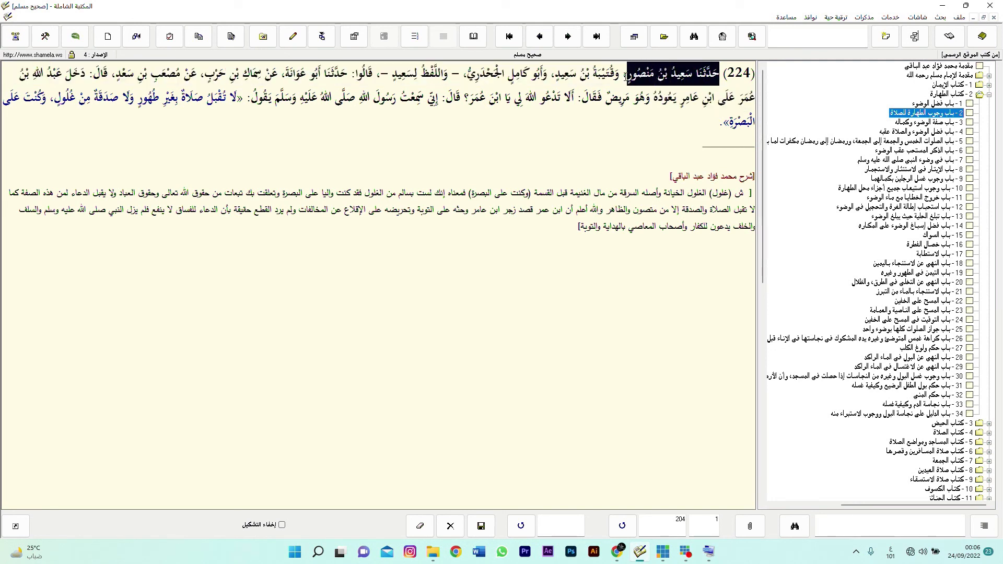
pyautogui.rightClick(669, 72)
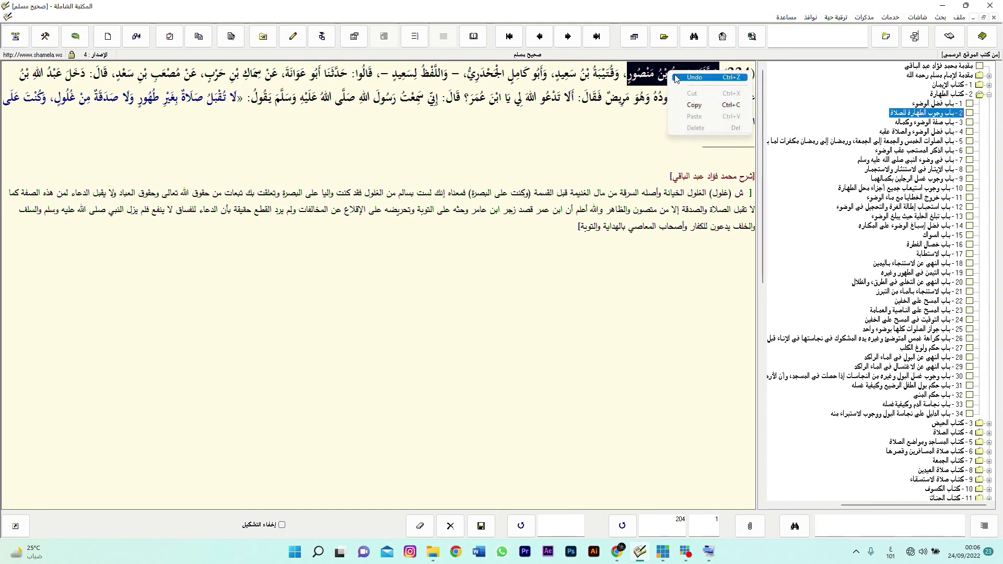
pyautogui.click(693, 104)
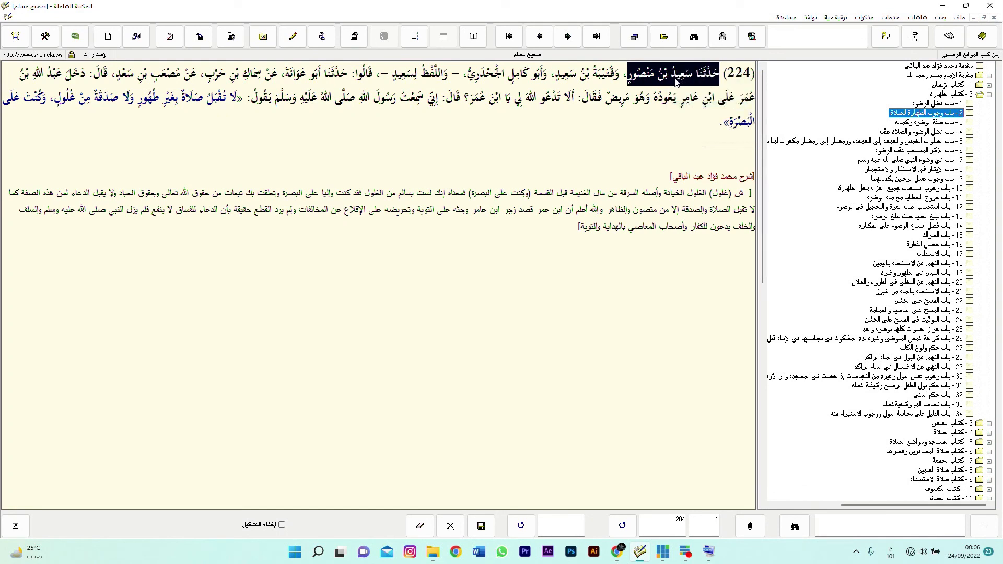
pyautogui.click(170, 36)
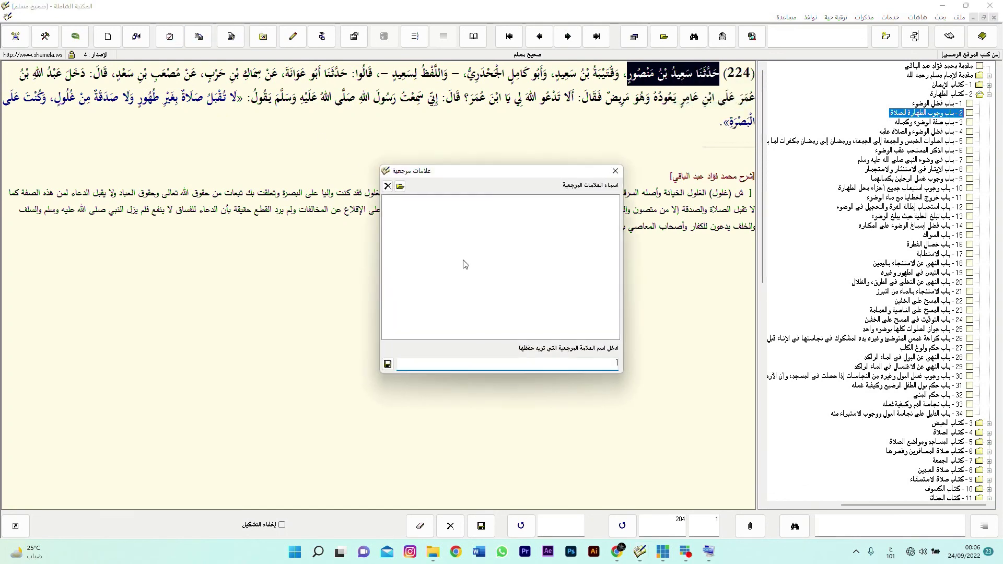
pyautogui.hotkey('ctrl', 'v')
pyautogui.click(388, 365)
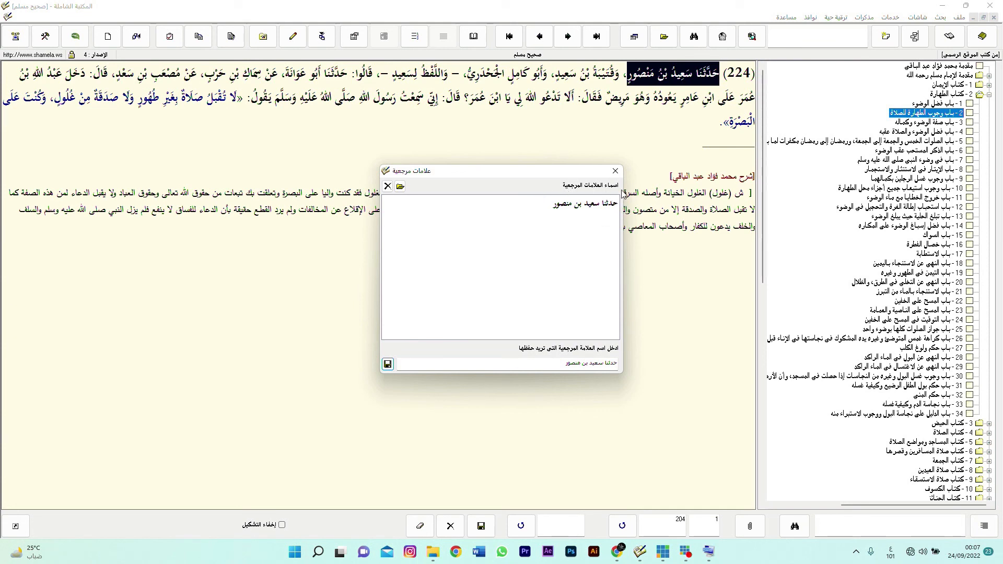
# Step: Close صحيح مسلم, reopen it from the saved reference bookmark حدثنا سعيد بن منصور, and close the book again
pyautogui.click(615, 171)
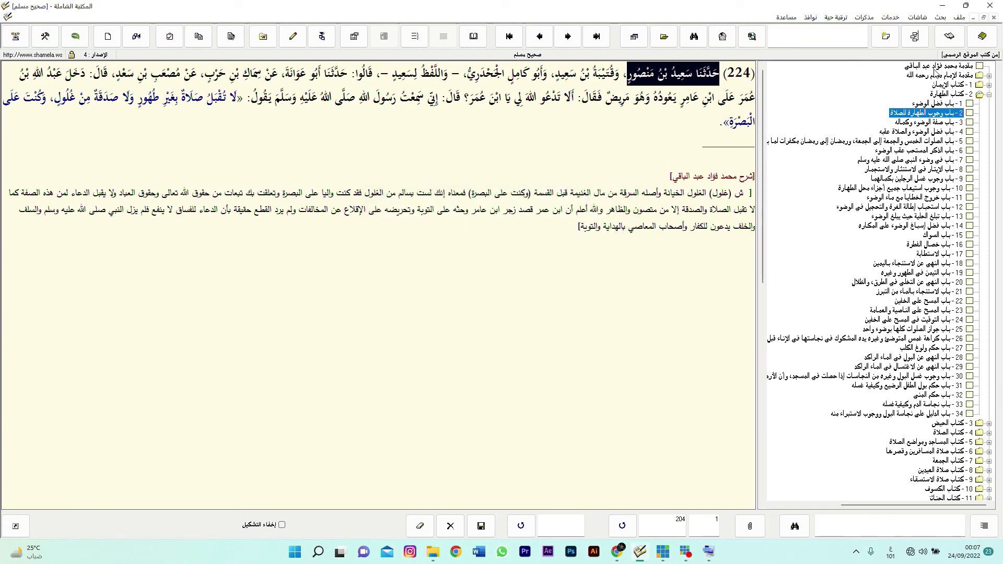
pyautogui.click(994, 19)
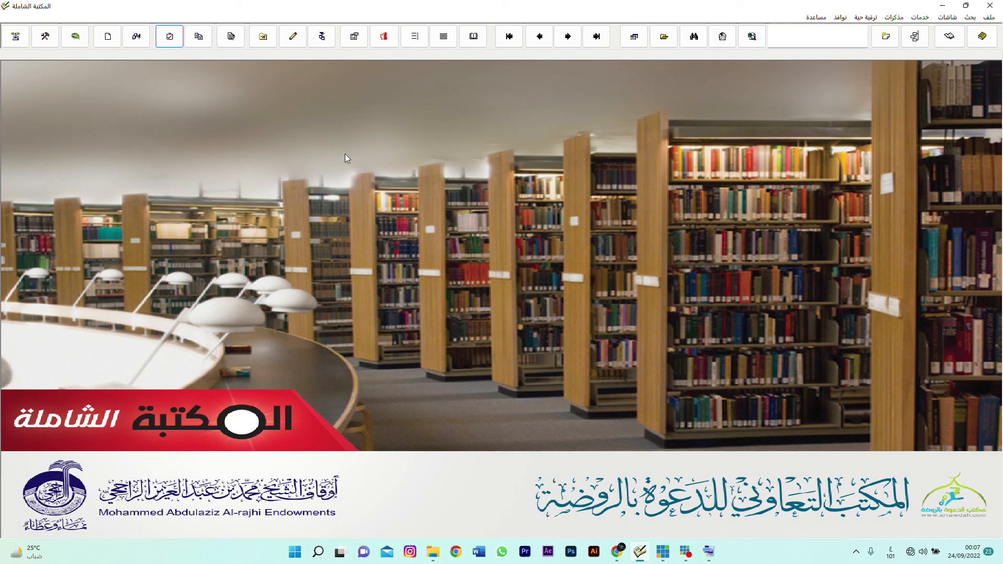
pyautogui.click(170, 37)
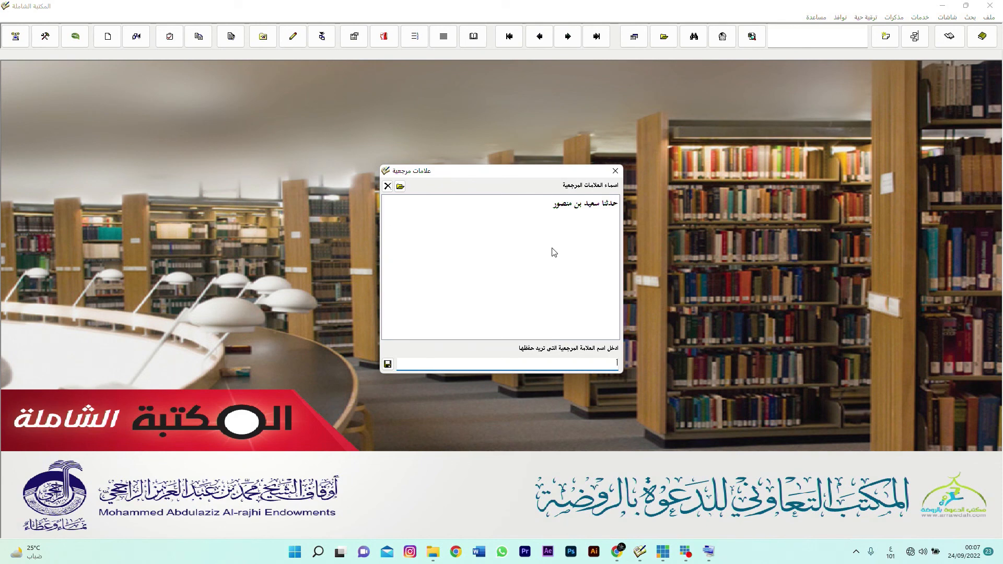
pyautogui.click(588, 207)
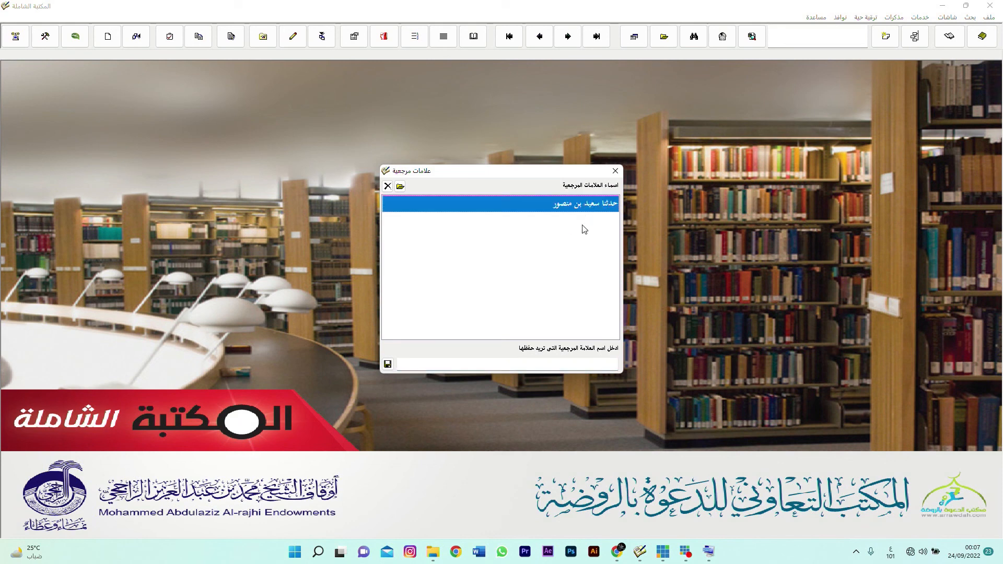
pyautogui.doubleClick(589, 205)
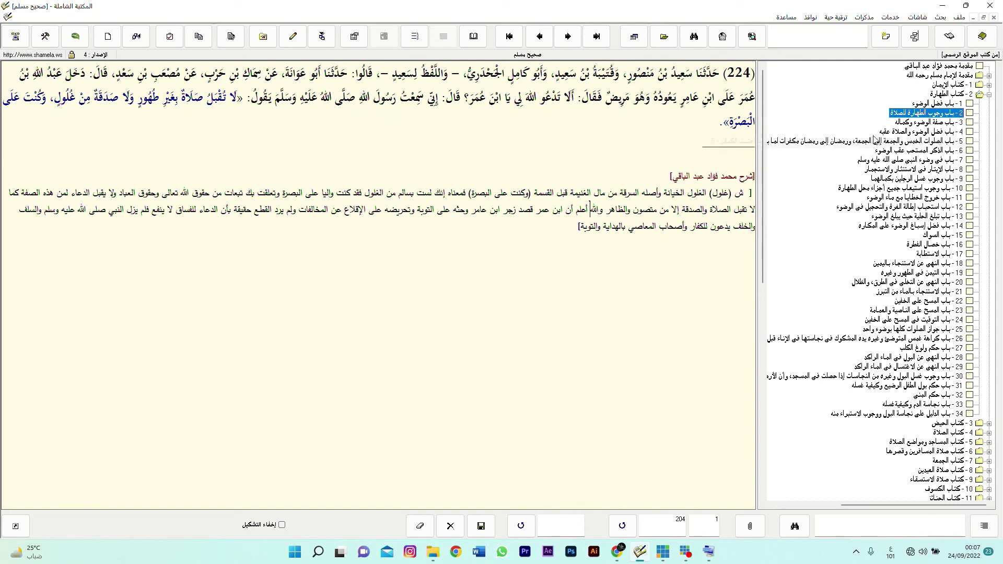
pyautogui.click(994, 18)
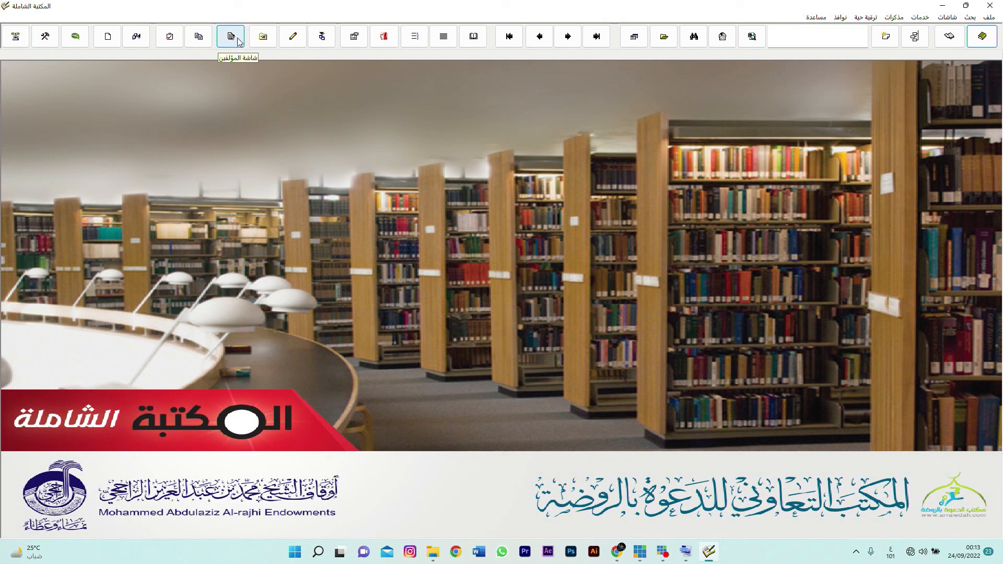
# Step: Open the authors screen and order the author list by year of death (وفيات)
pyautogui.click(231, 37)
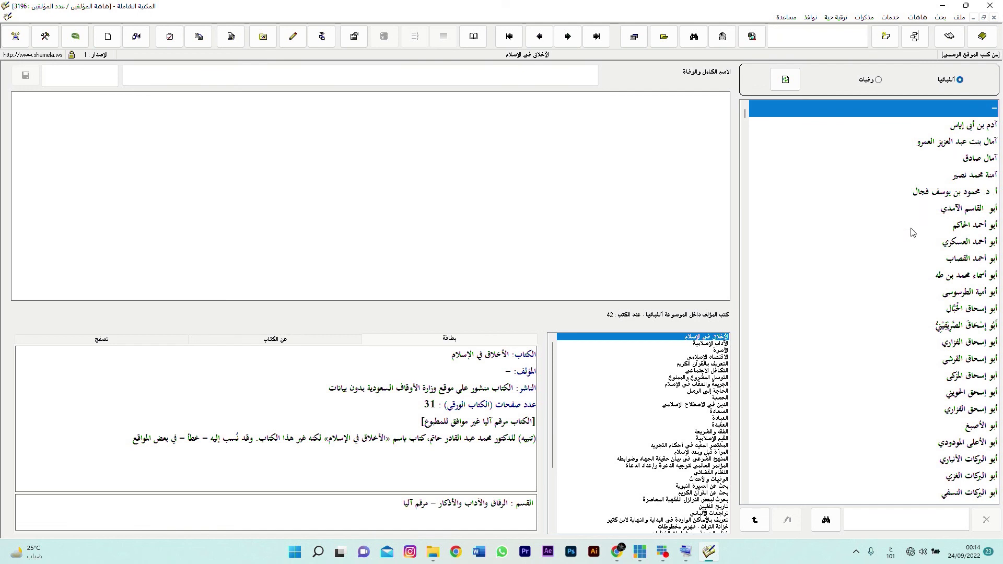
pyautogui.click(879, 81)
# Step: Find البخاري under death year 256, view his biography and book list, and close the authors screen
pyautogui.scroll(8, 912, 324)
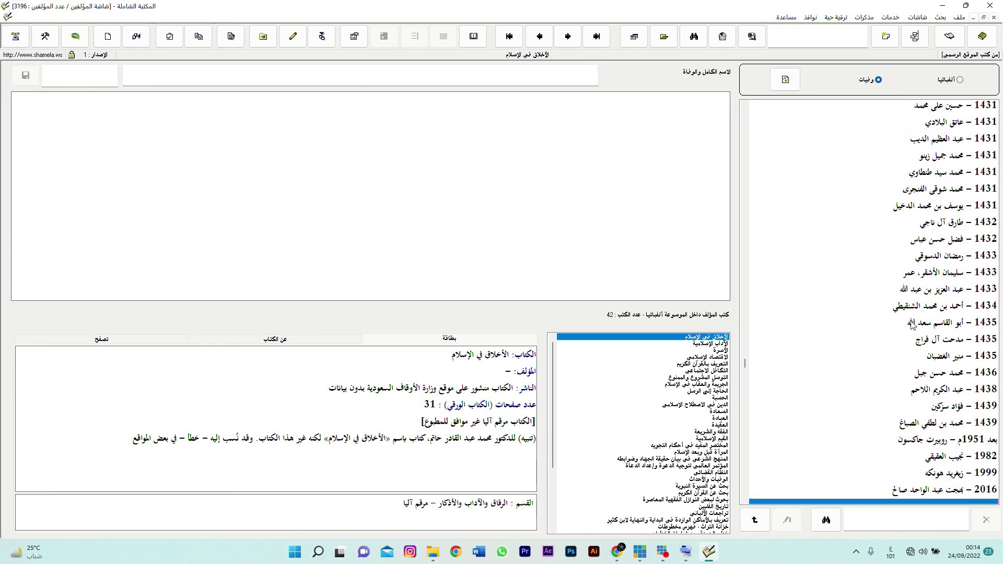
pyautogui.moveTo(745, 367); pyautogui.dragTo(745, 139)
pyautogui.scroll(12, 819, 240)
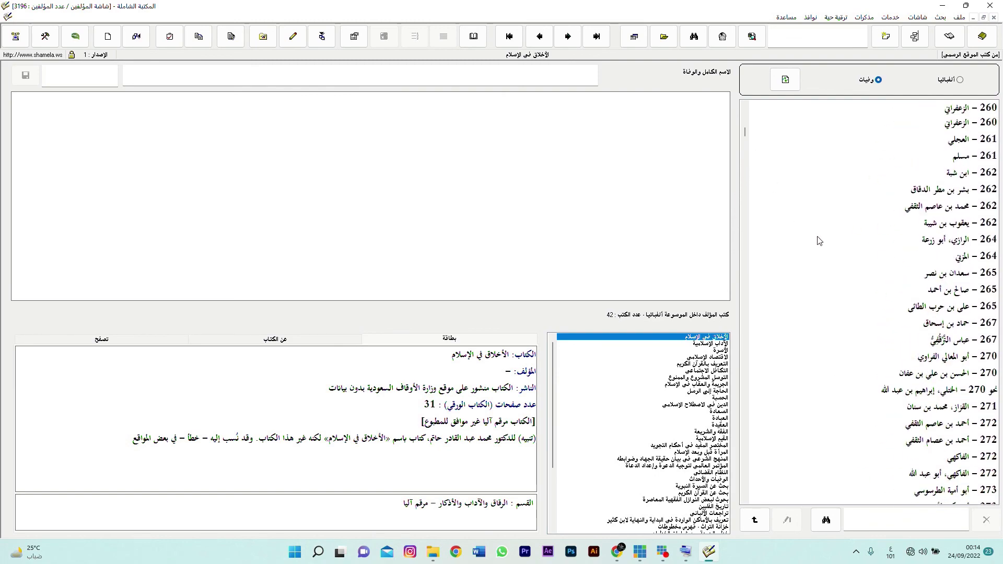
pyautogui.scroll(-2, 903, 325)
pyautogui.scroll(-2, 915, 309)
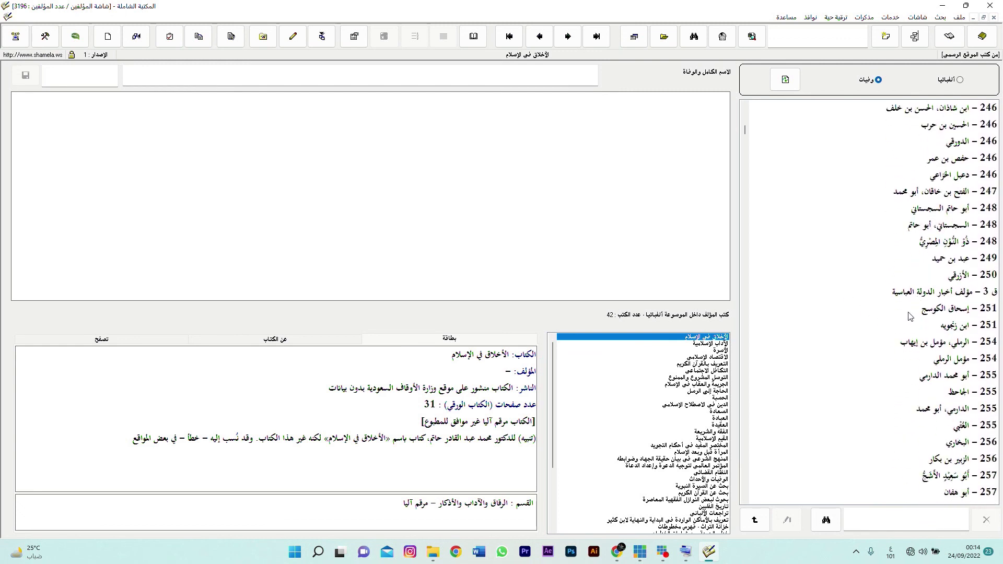
pyautogui.scroll(-4, 973, 361)
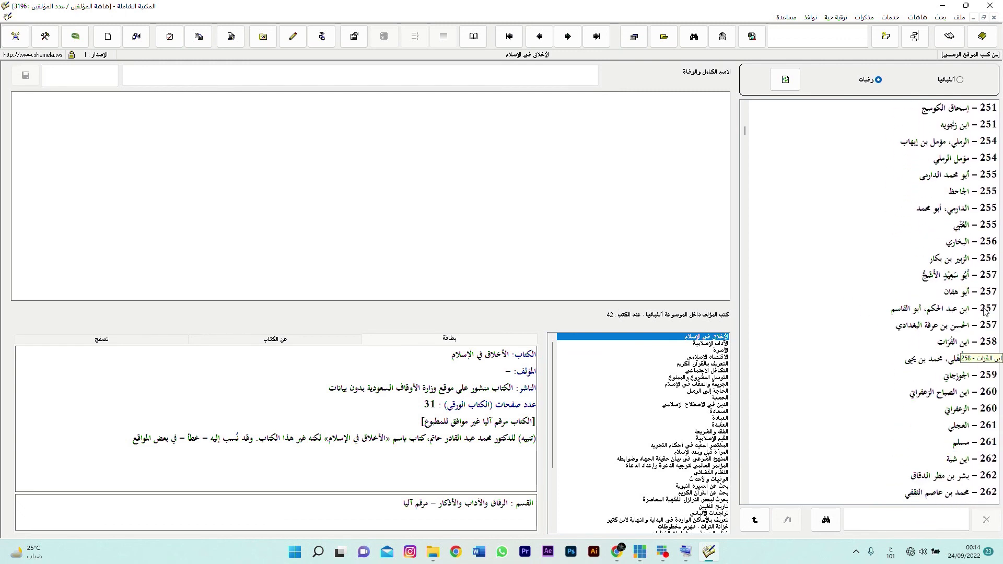
pyautogui.click(981, 248)
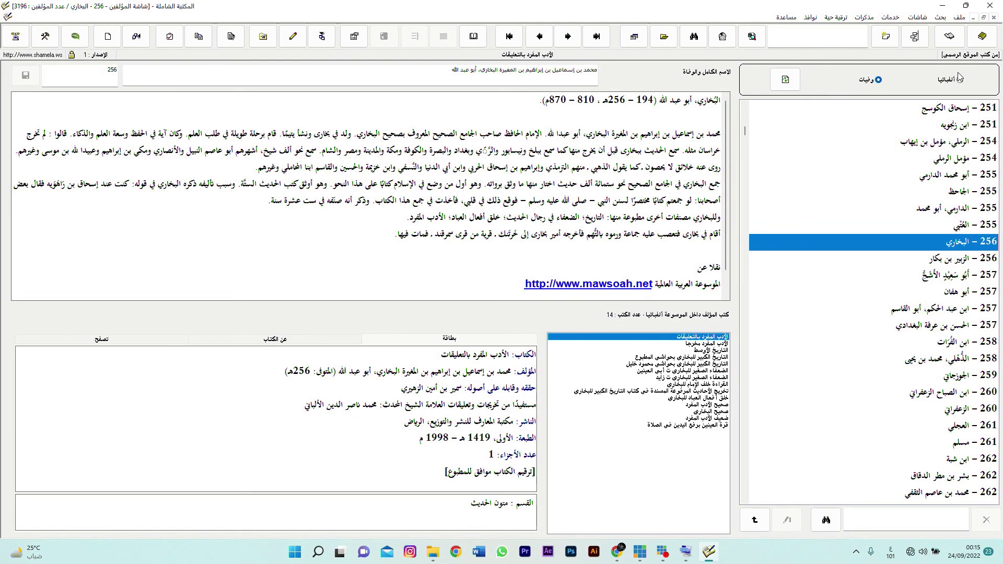
pyautogui.click(994, 17)
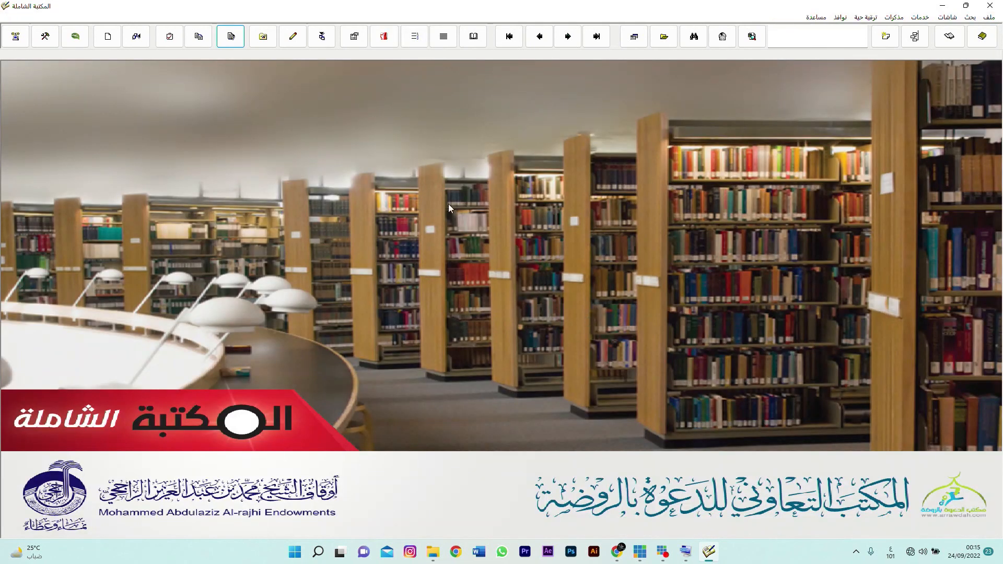